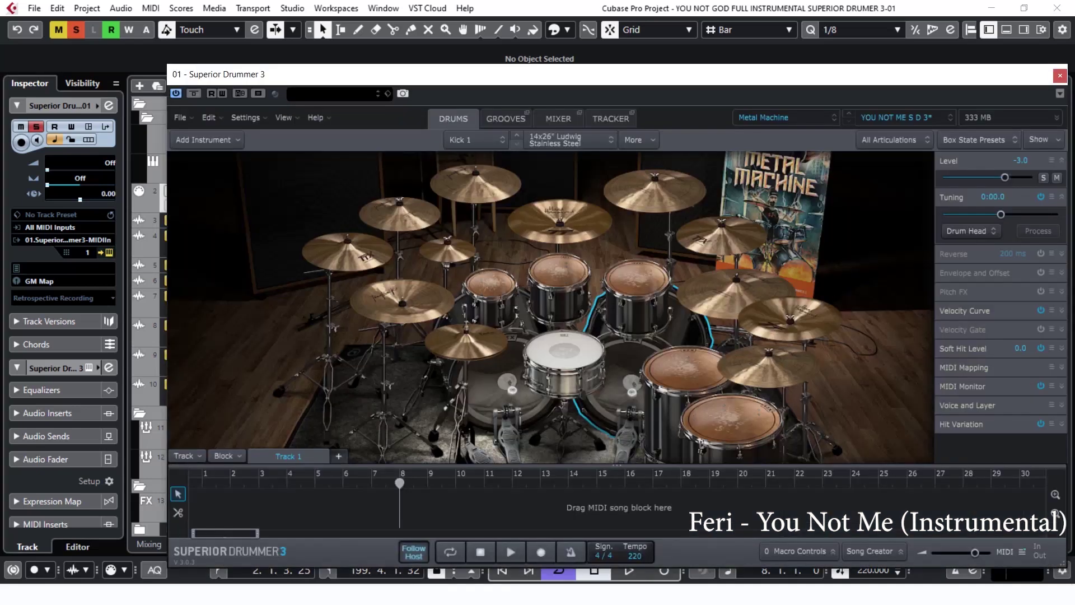
- Audition the right kick drum, the snare and the hi-hats in the Metal Machine kit
click(627, 384)
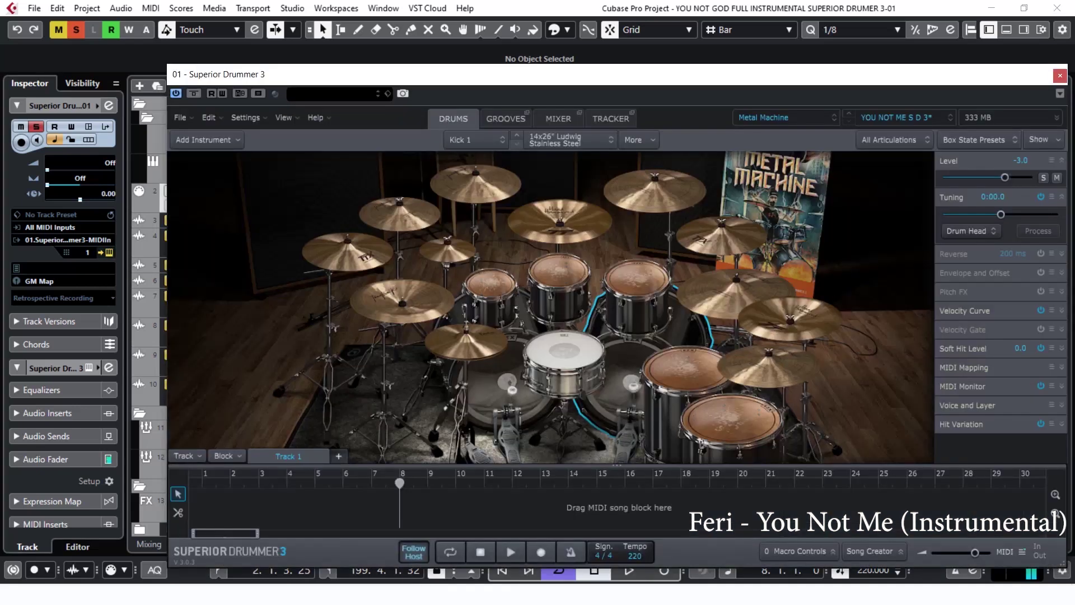
click(565, 352)
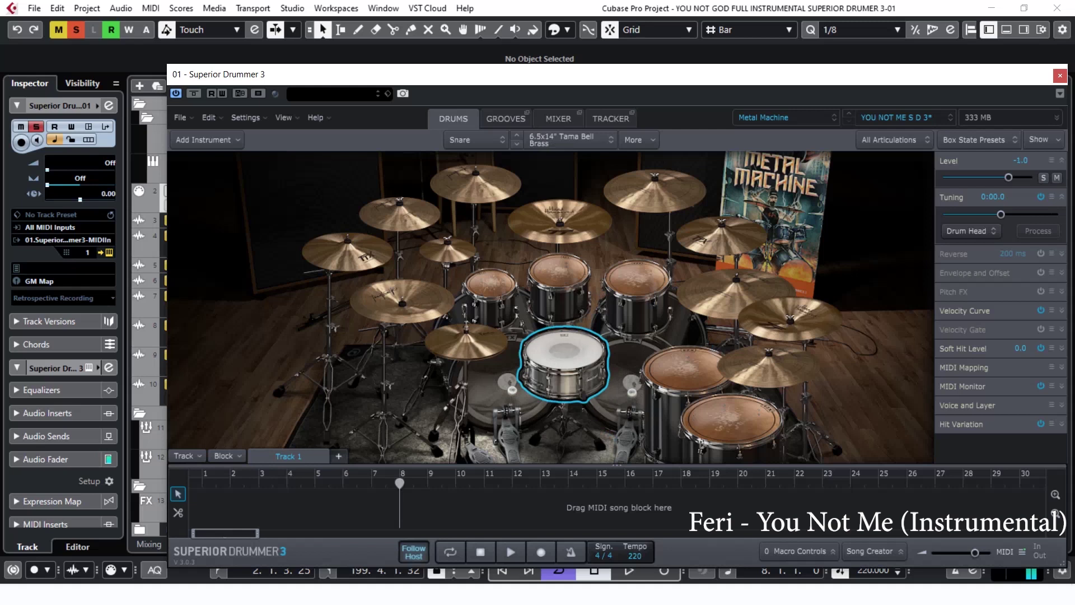
click(466, 342)
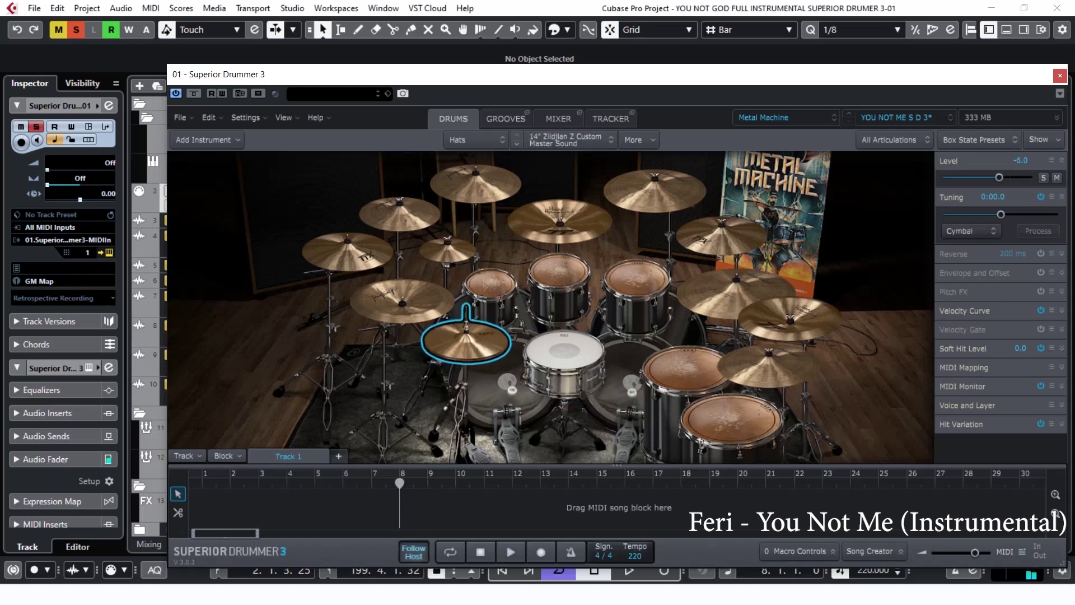
- Audition the first china, the two outer crash cymbals, the splash and the tall cymbal on the hi-hat side of the kit
click(403, 301)
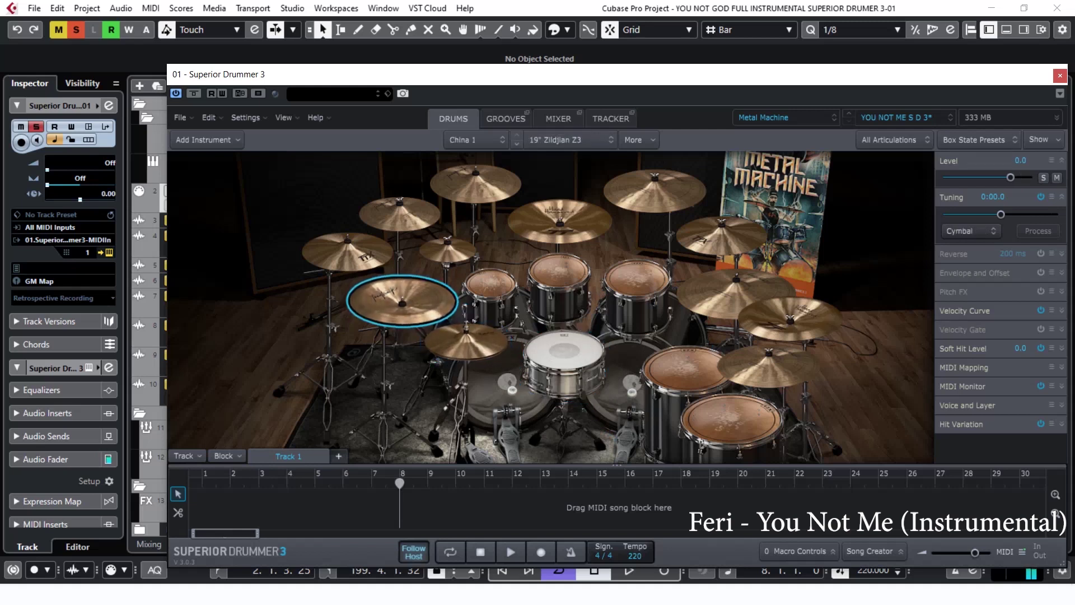
click(348, 253)
click(400, 215)
click(448, 251)
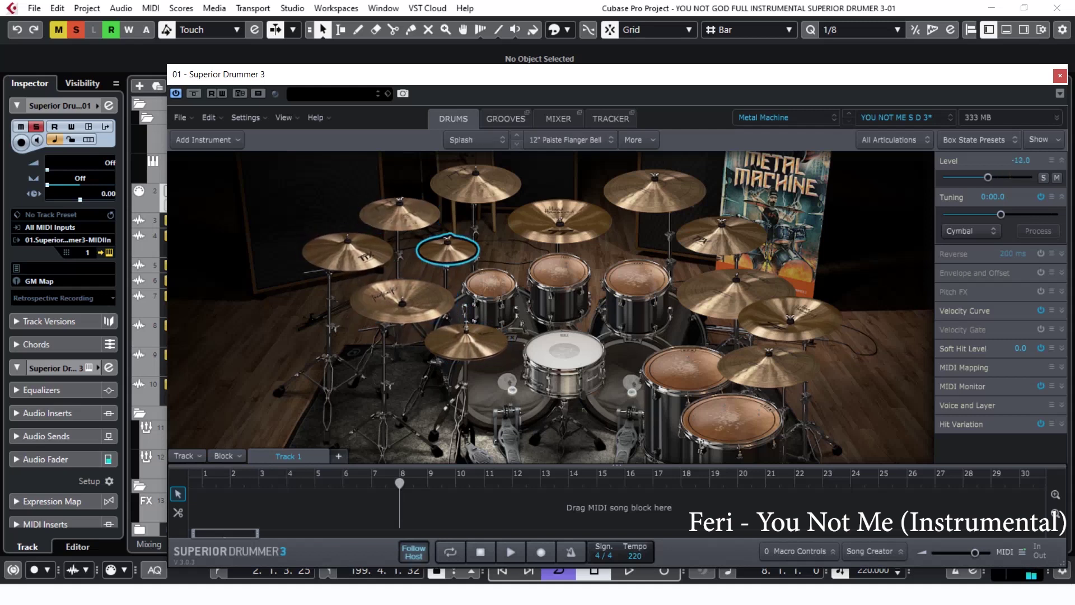
click(475, 186)
- Audition the centre cymbal above the rack toms, followed by Cymbal 4 and Cymbal 5
click(560, 223)
click(561, 222)
click(561, 223)
click(654, 193)
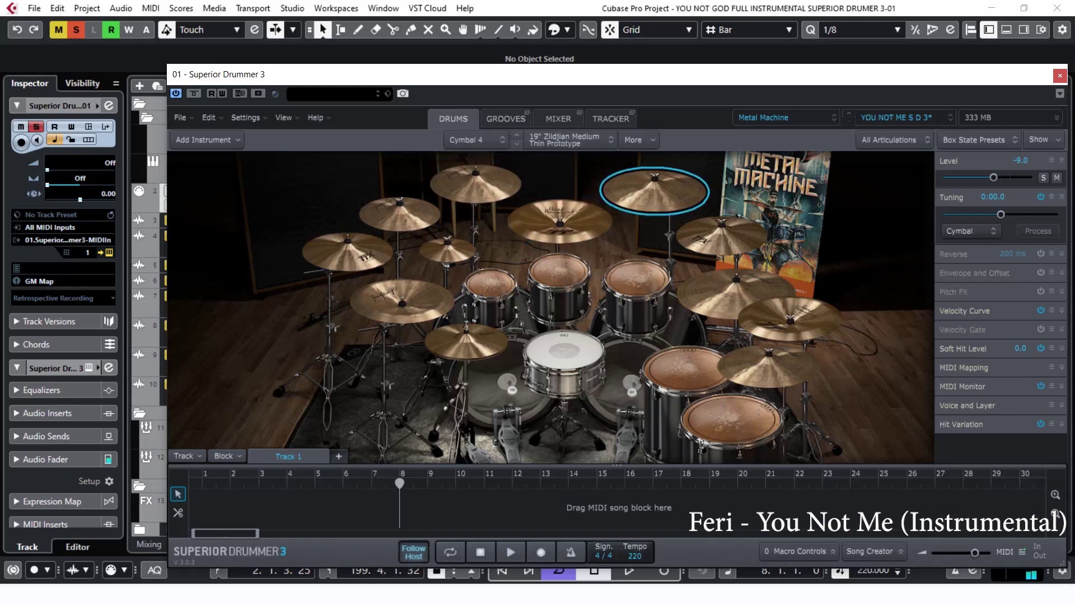
click(721, 235)
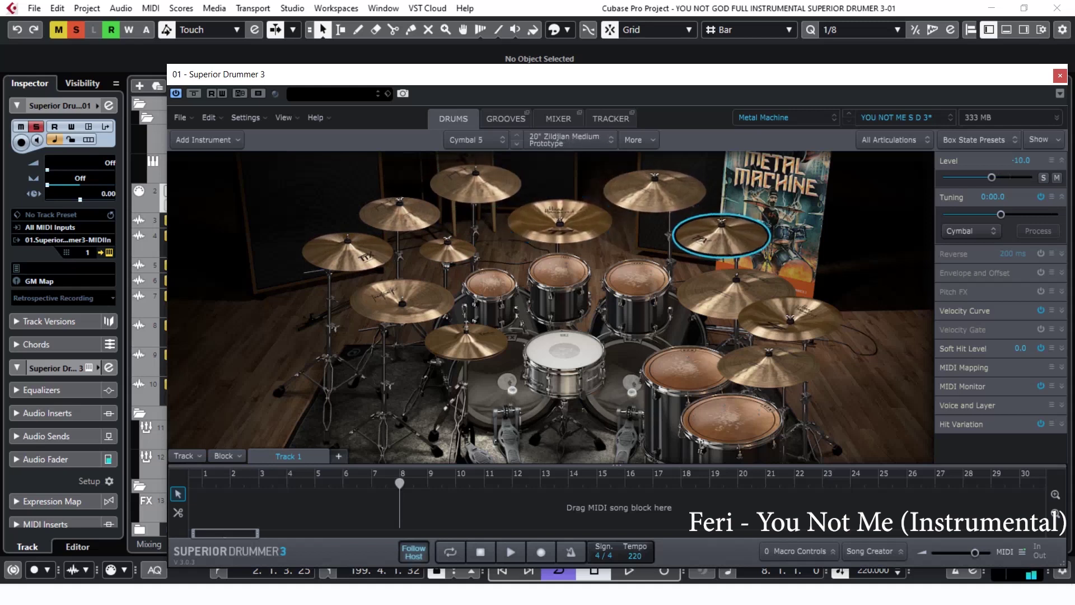
- Audition the large cymbal above the floor toms, the second china and Cymbal 6
click(730, 298)
click(729, 298)
click(790, 320)
click(790, 320)
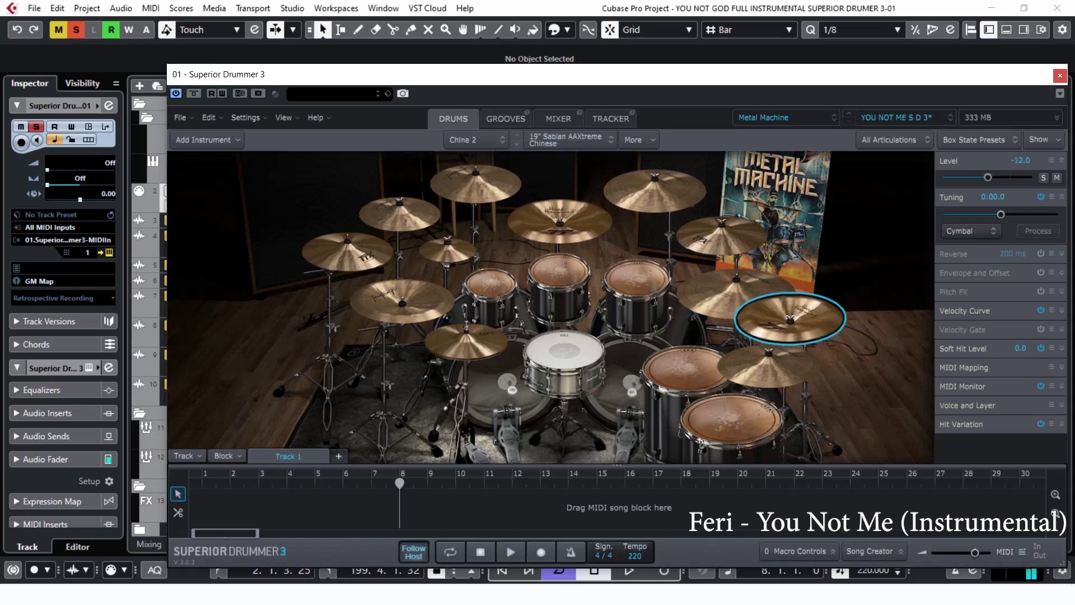
click(790, 321)
click(769, 365)
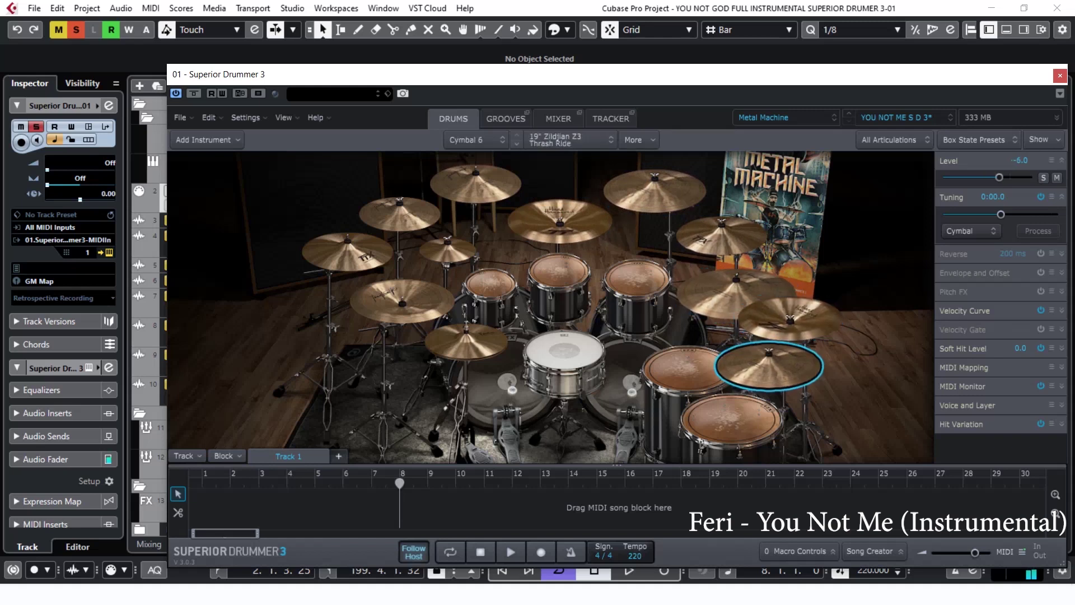
- Audition the snare, the three rack toms and the two floor toms one after another
click(564, 351)
click(492, 283)
click(561, 272)
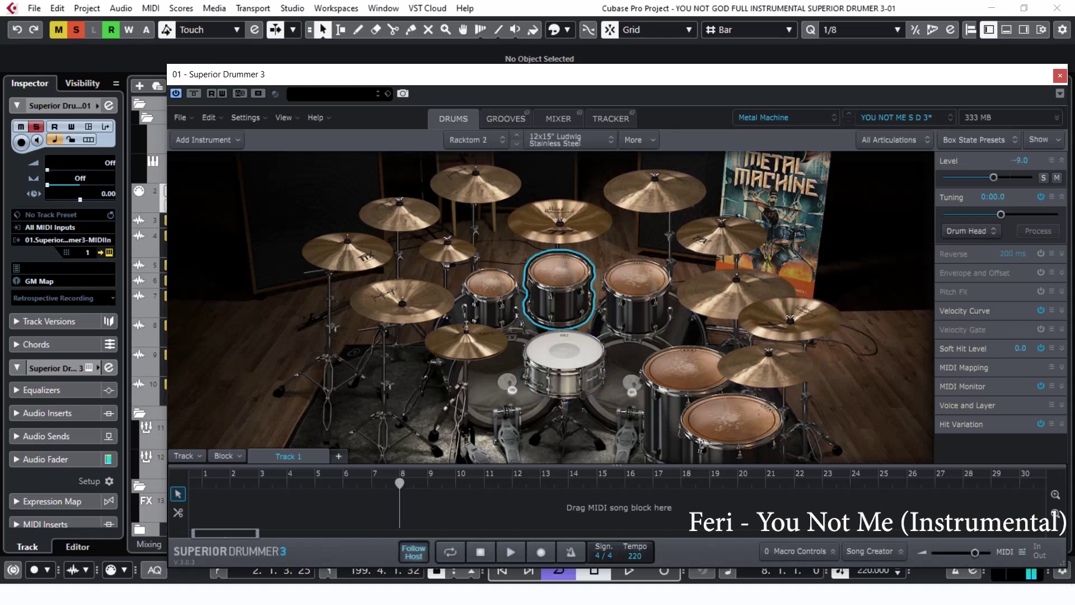
click(637, 277)
click(689, 370)
click(732, 420)
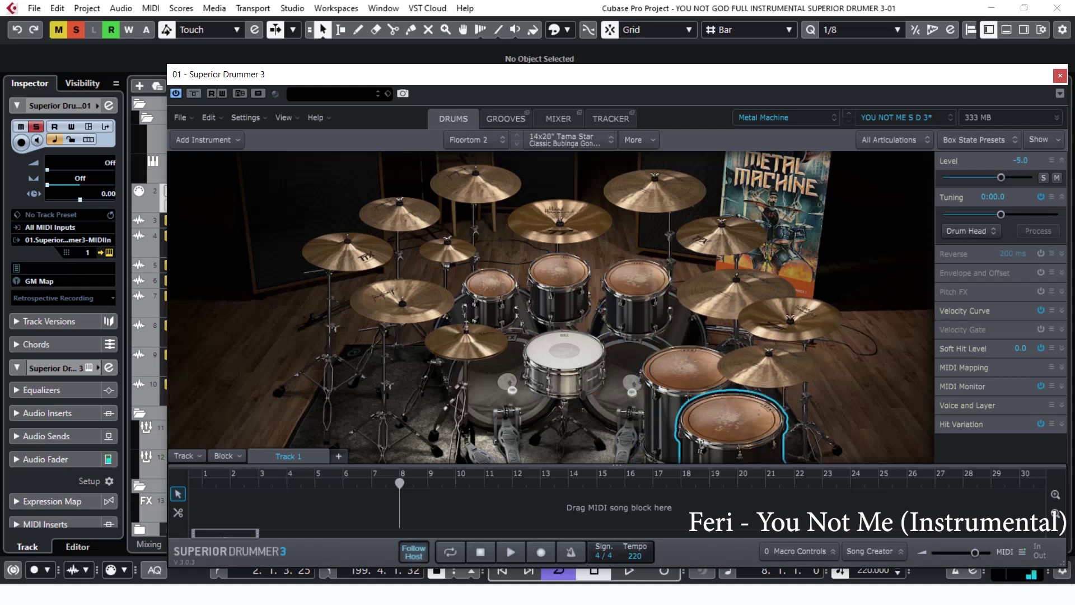
- Play the song and listen to the first three mic channels of the drum mixer soloed in turn, starting with KD R
key(space)
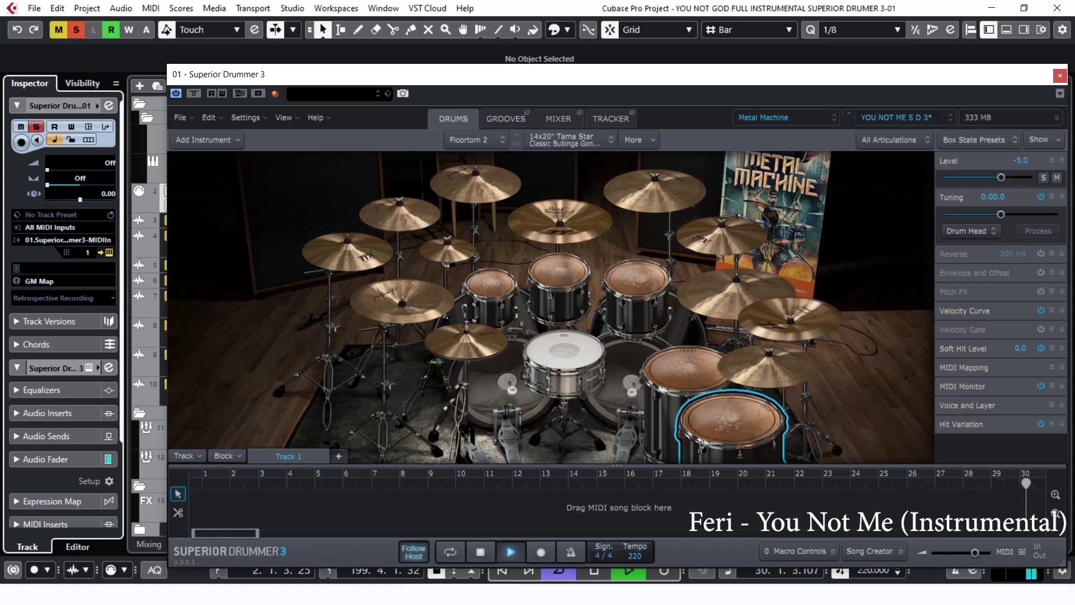
click(558, 119)
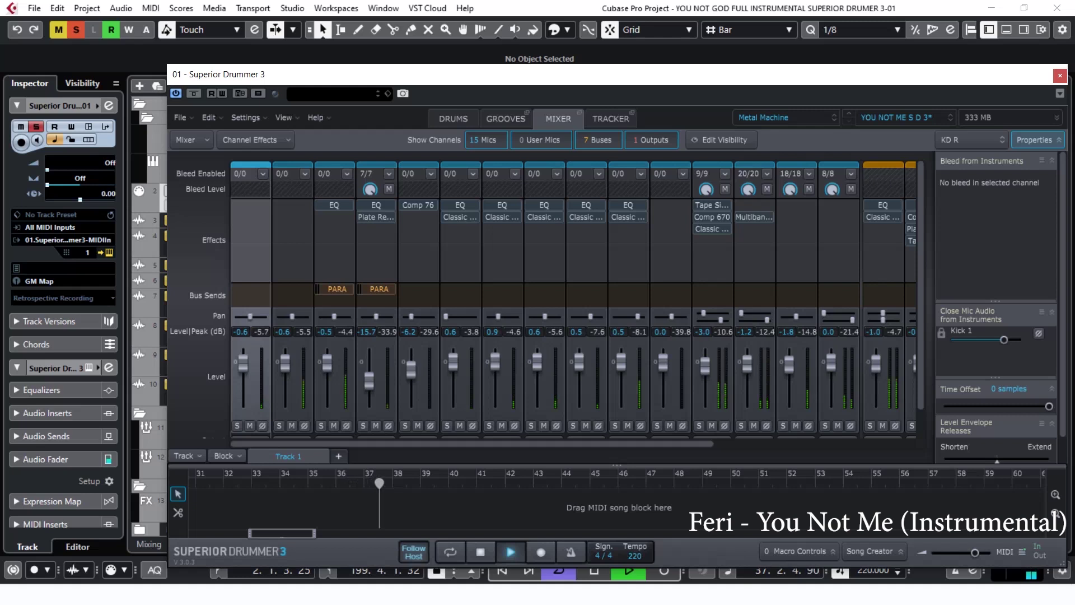
click(238, 426)
click(279, 426)
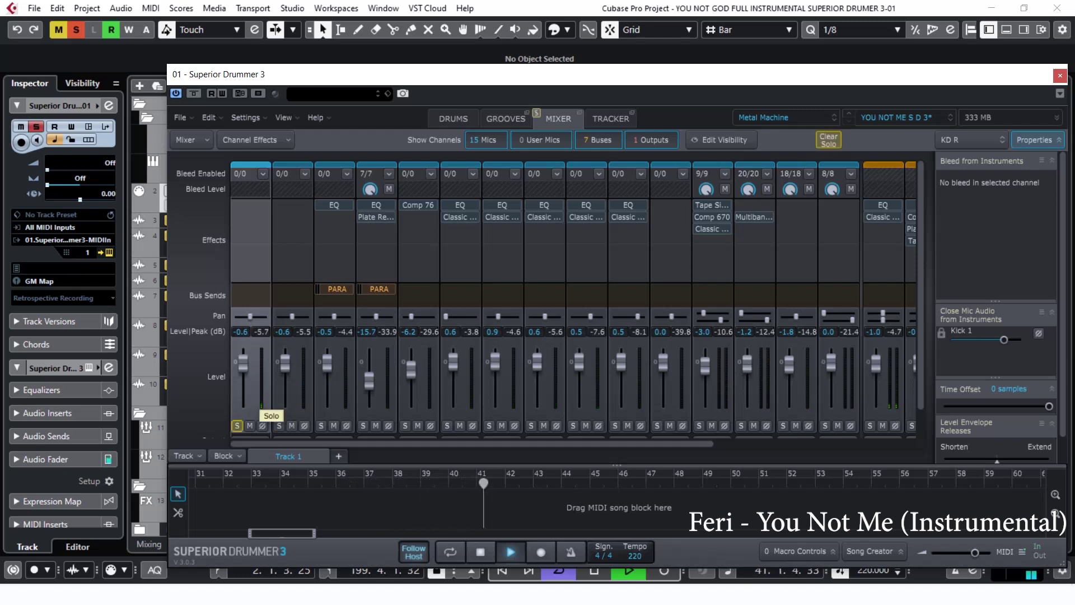
click(321, 425)
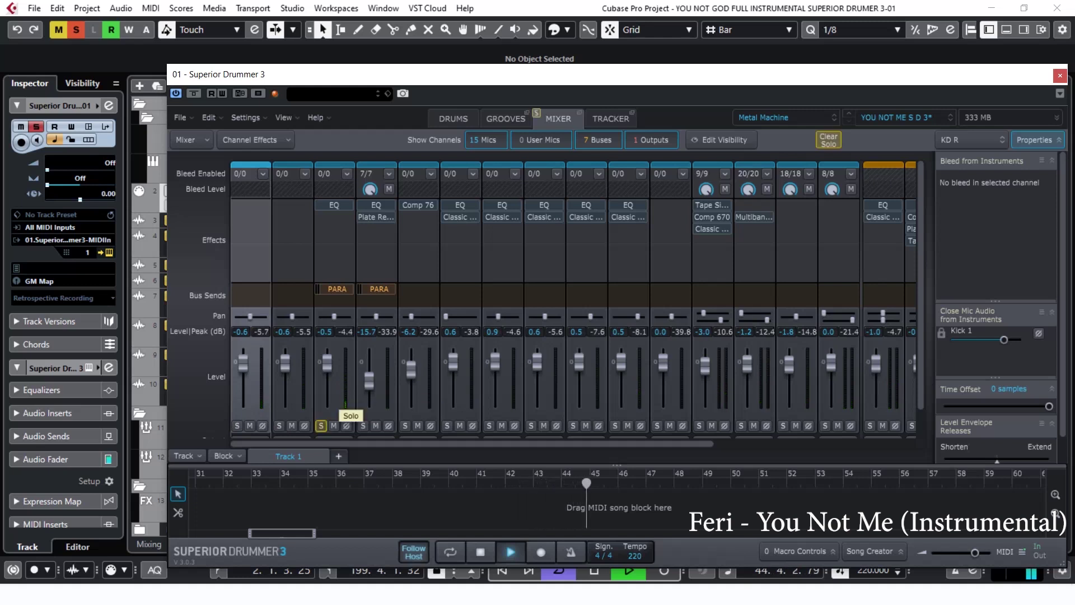
click(321, 425)
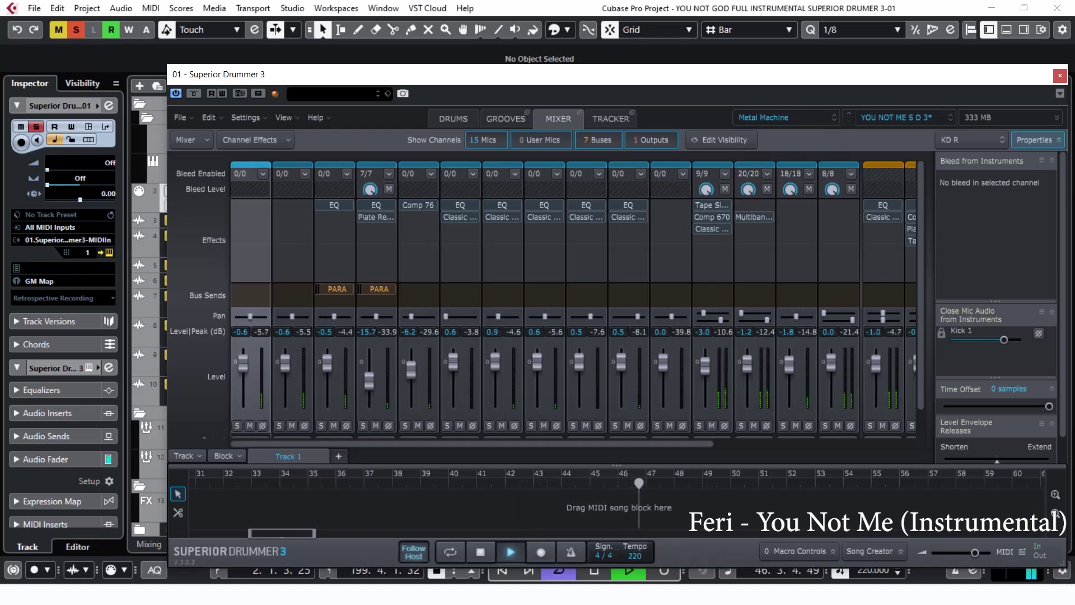
- Compare the first four mic channels soloed together with the third and fourth channels alone, and clear the solos
click(321, 426)
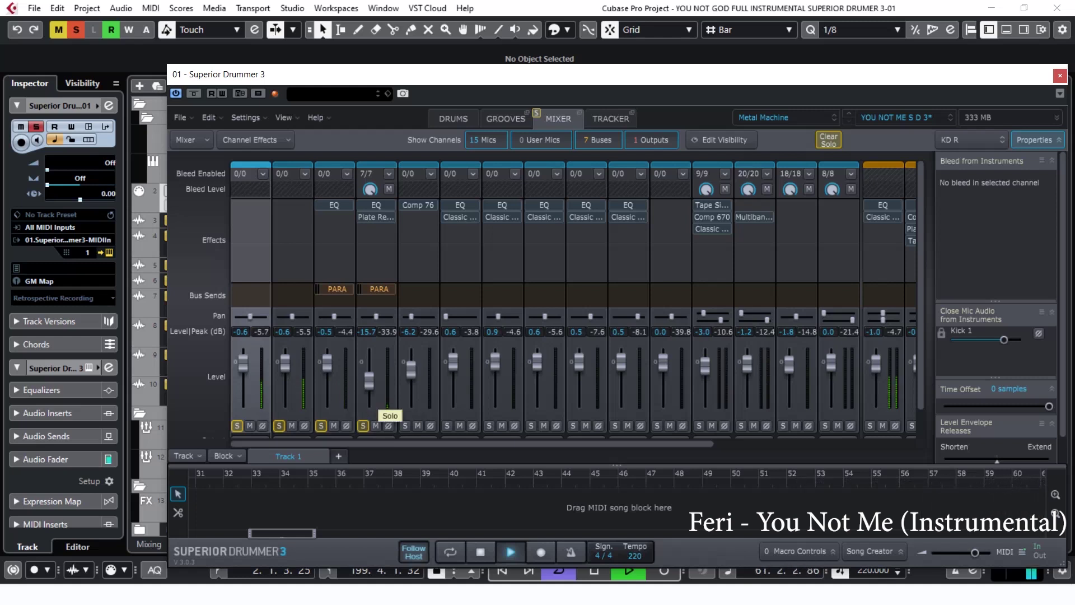
click(321, 426)
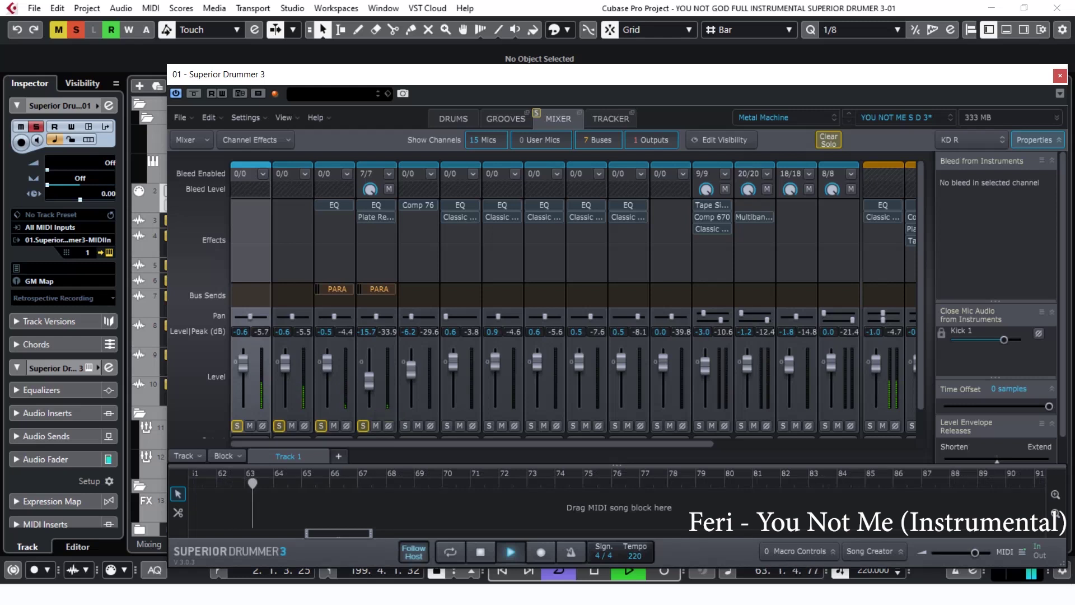
click(279, 426)
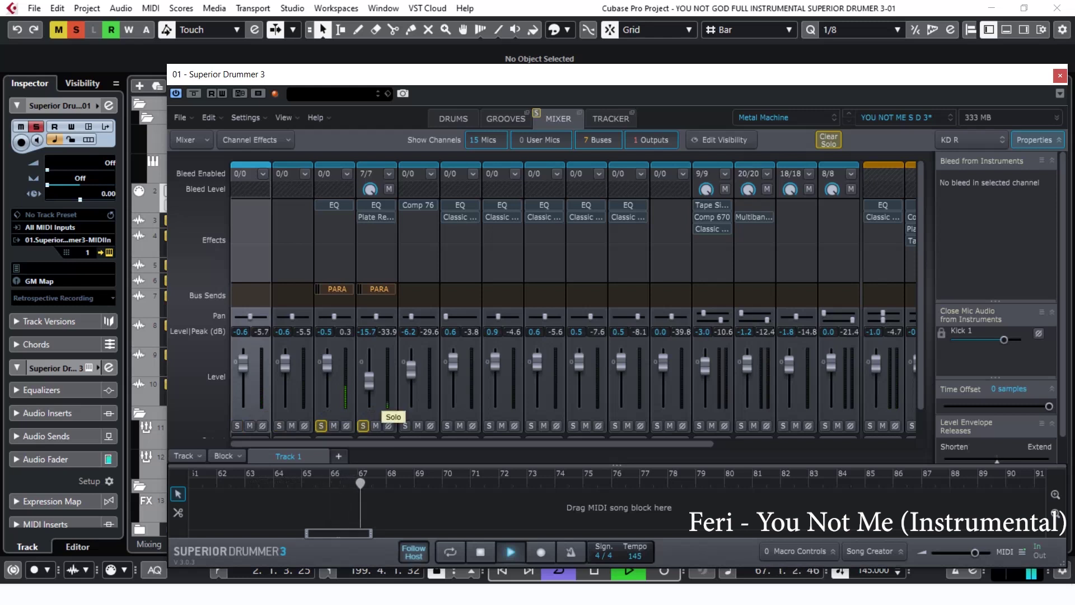
click(321, 426)
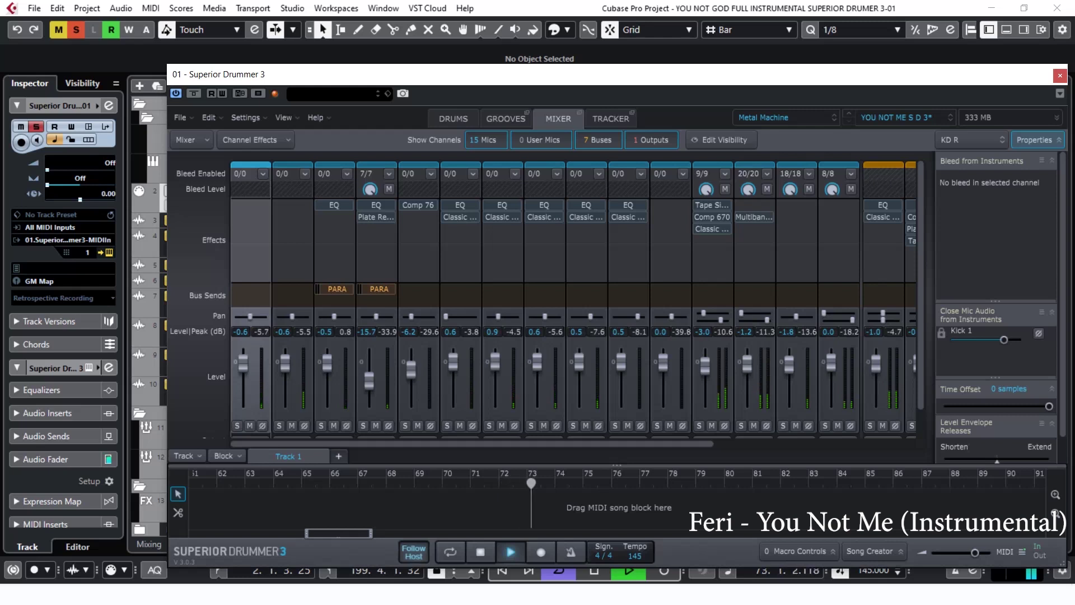
- Close the drum plug-in from its kit view and play the project from near bars 139, 148 and 155
click(453, 119)
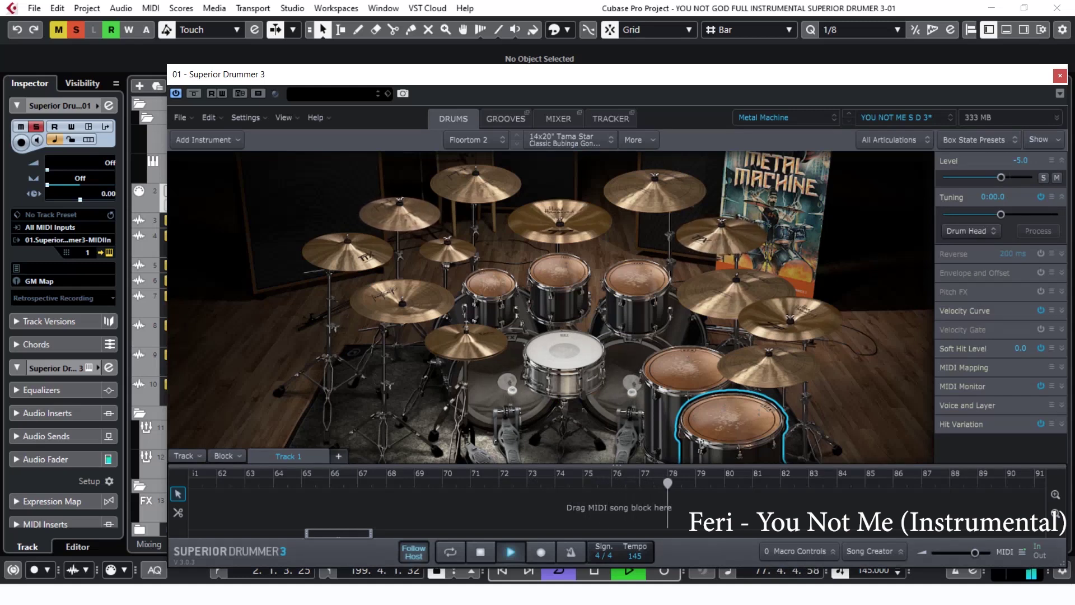
click(1060, 75)
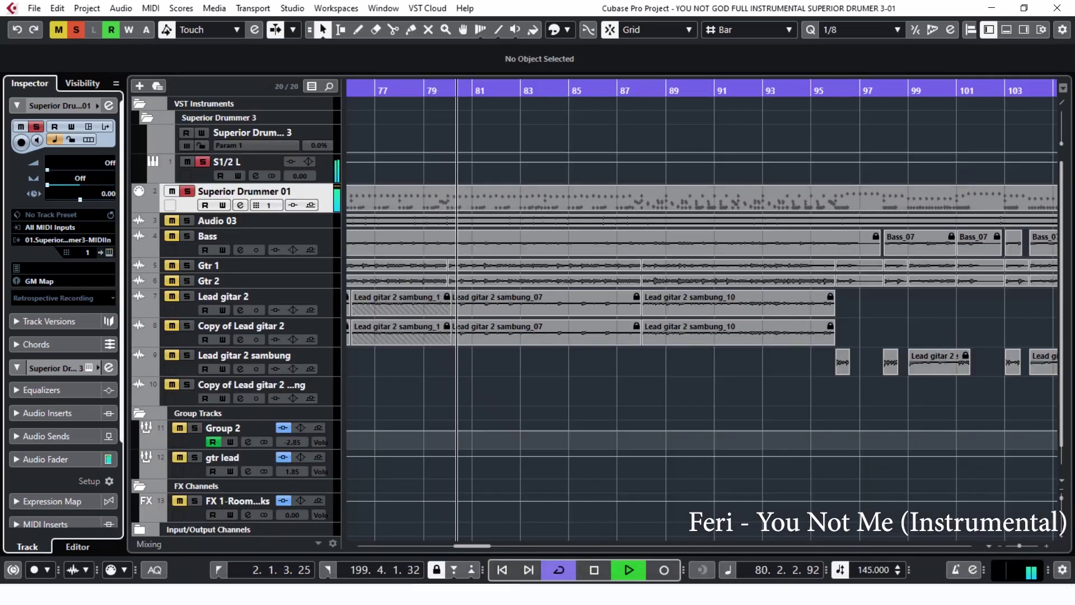
scroll(702, 310, right, 5)
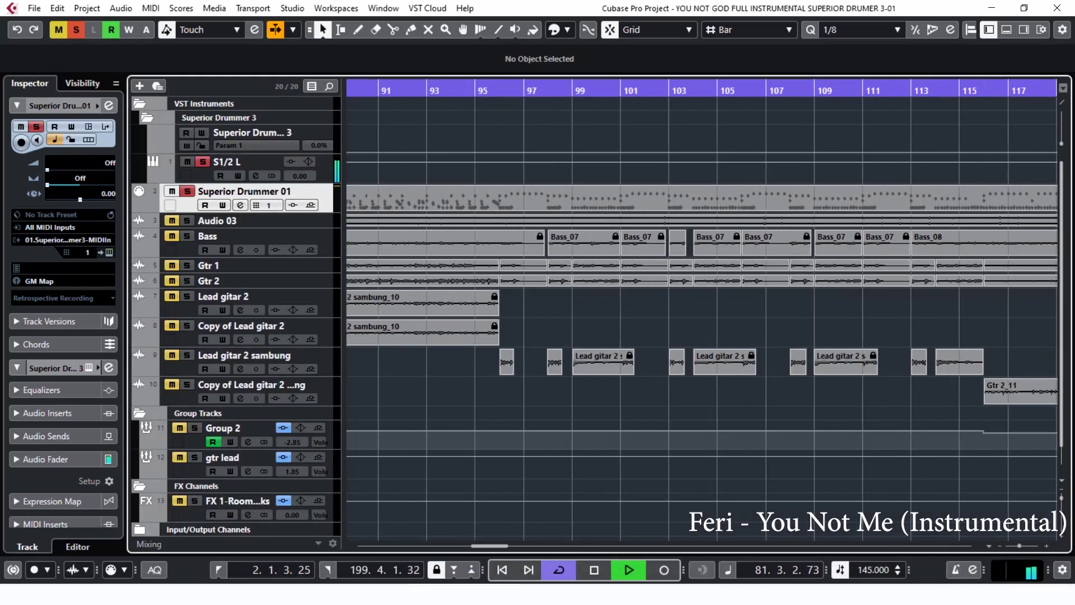
scroll(702, 310, right, 15)
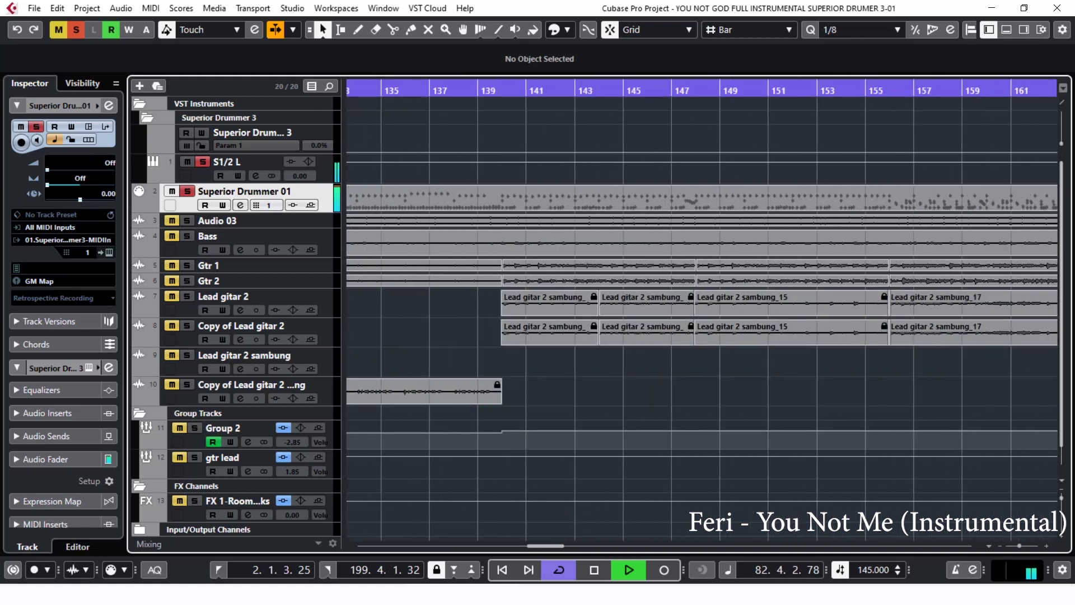
click(494, 91)
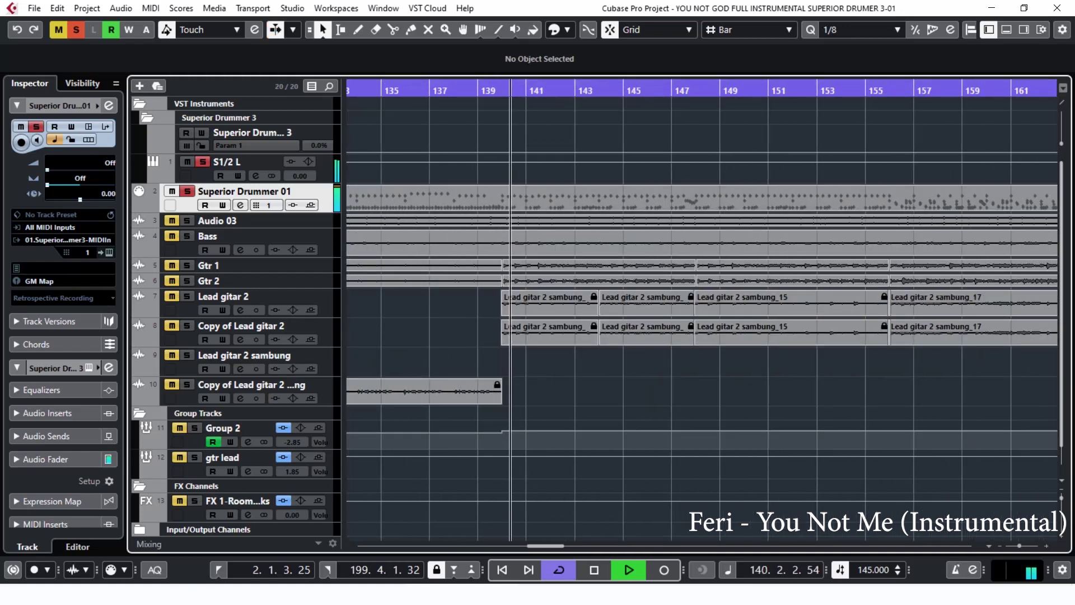
click(695, 91)
click(866, 90)
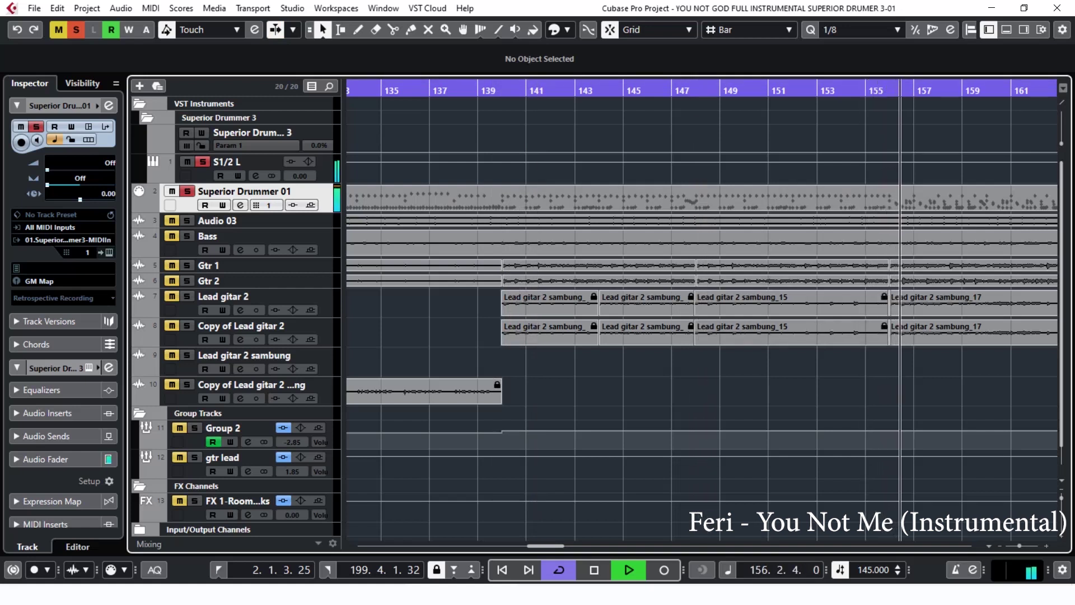
- Look through the arrangement beyond bar 155 and go back to play the project from about bar 114
drag(546, 546, 573, 546)
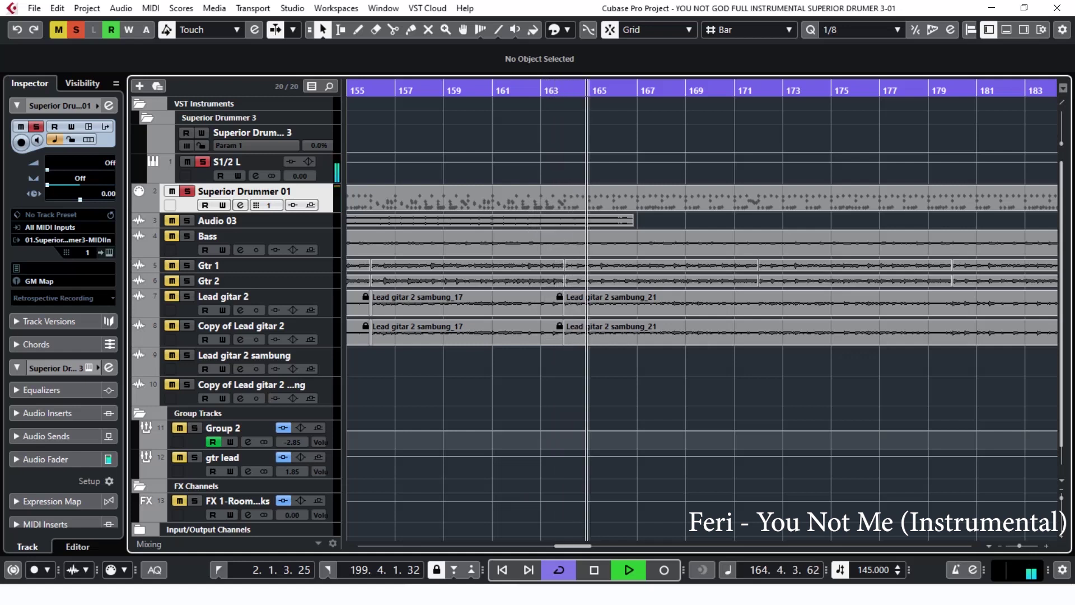
scroll(702, 308, right, 6)
drag(602, 546, 513, 546)
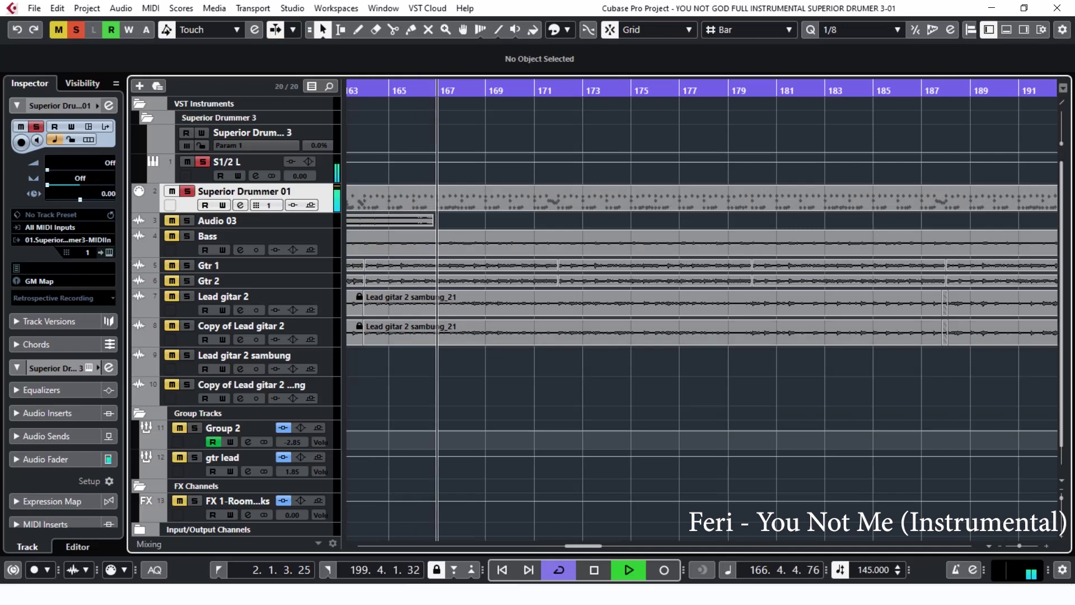
scroll(703, 308, left, 6)
key(f)
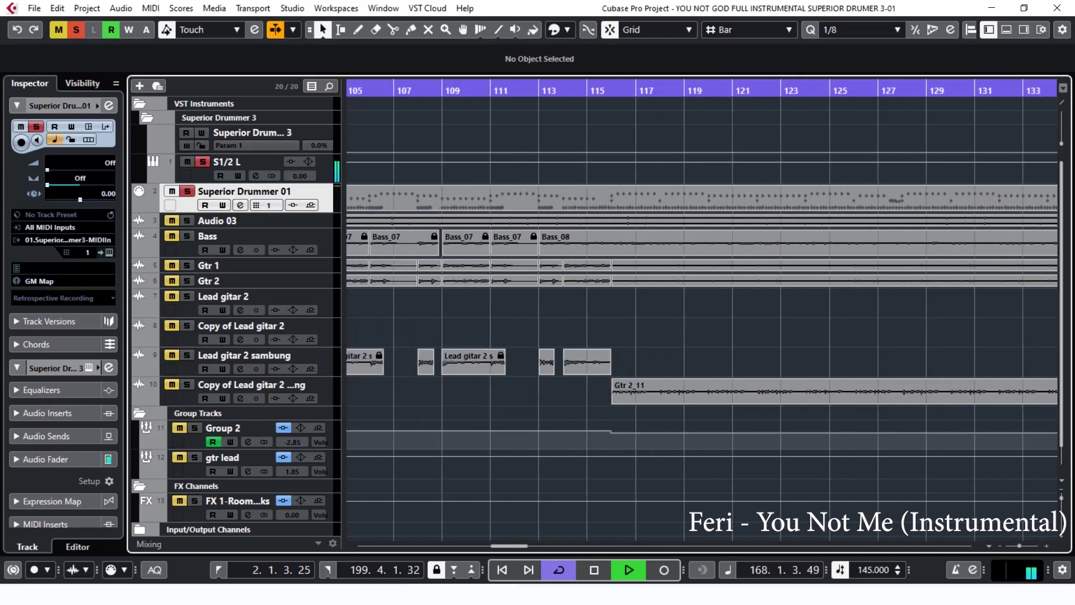
click(575, 91)
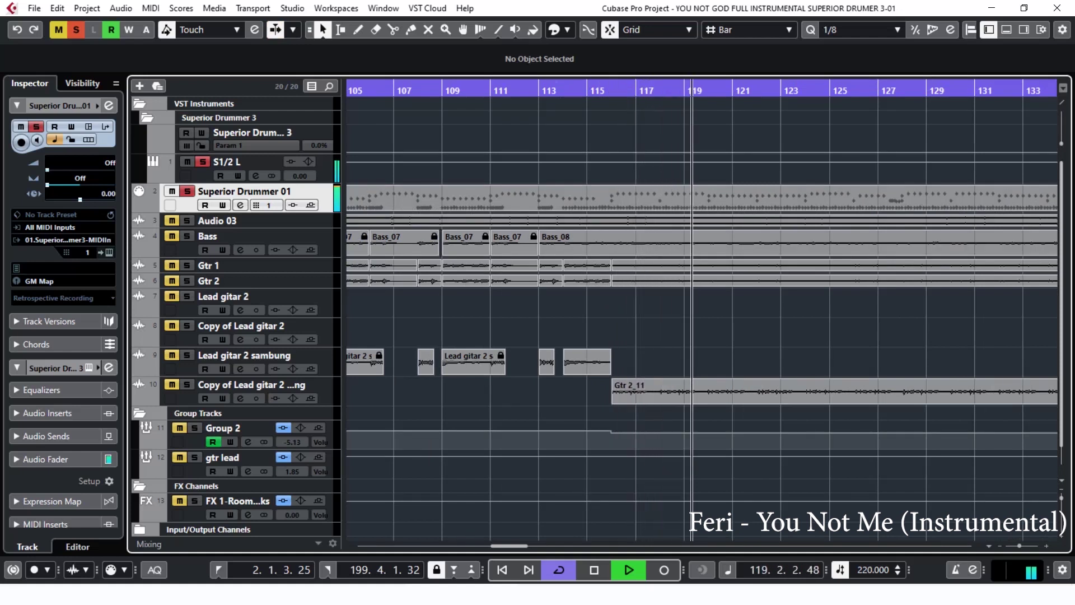
- Reopen the drum plug-in to check its mixer levels during playback, and close it again
click(106, 253)
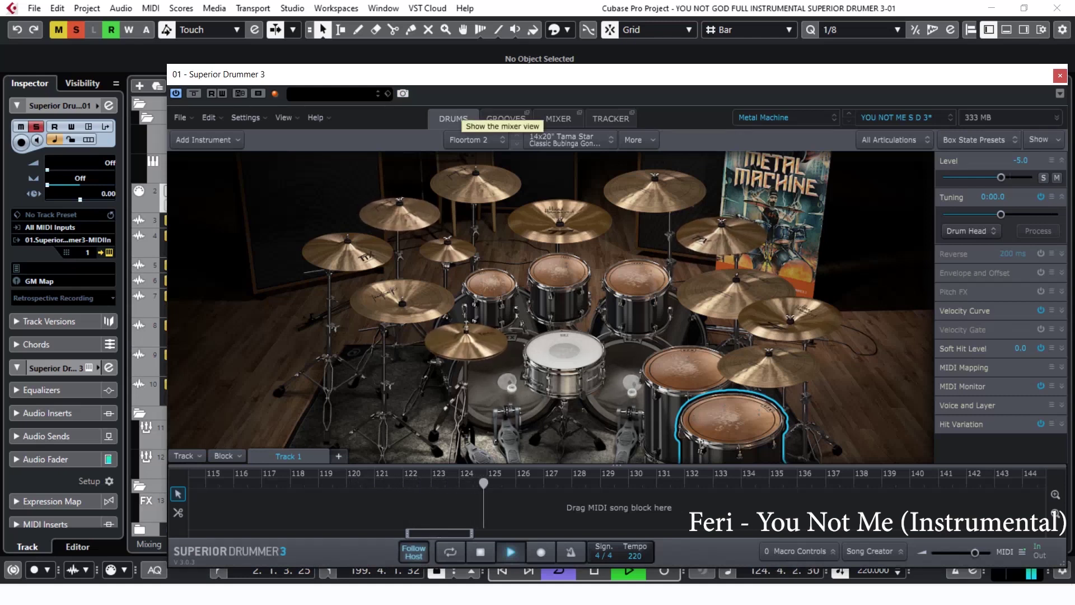
click(558, 118)
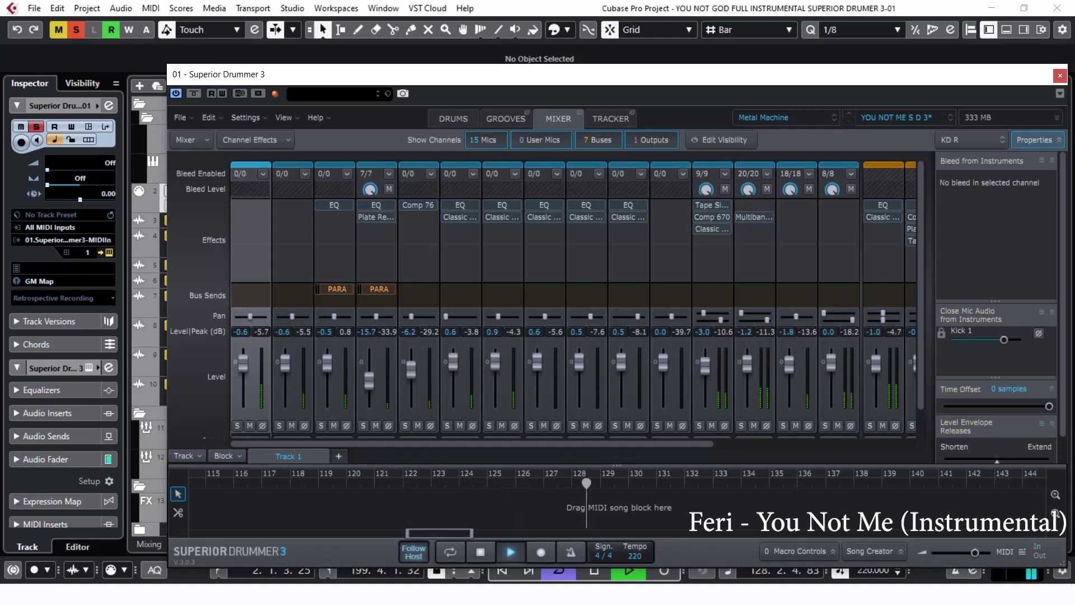
click(1061, 75)
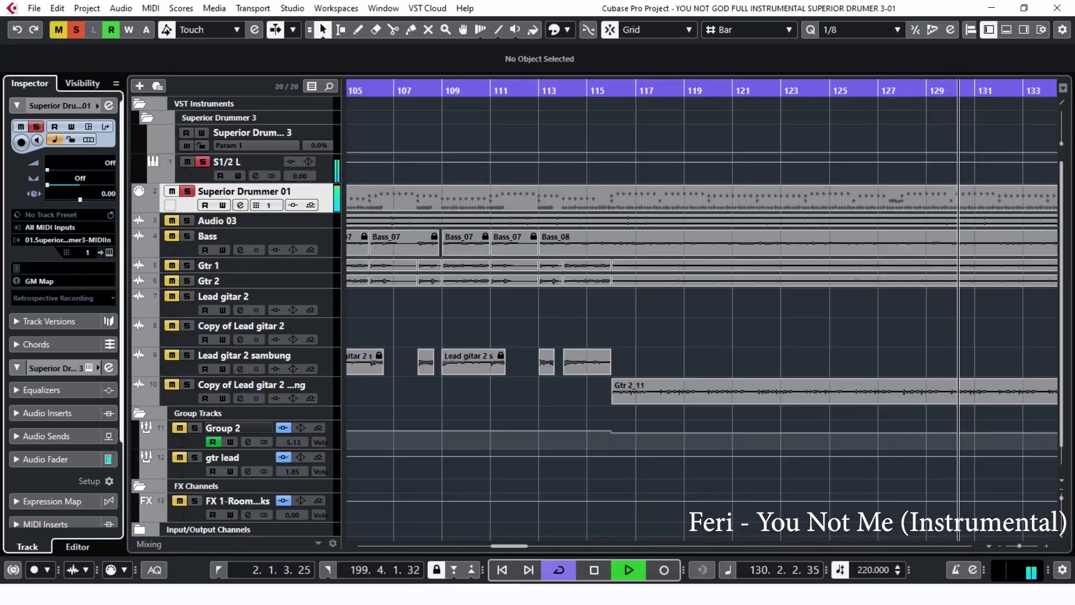
- Listen to the drum track past bar 166 and stop playback
scroll(194, 402, down, 1)
click(195, 403)
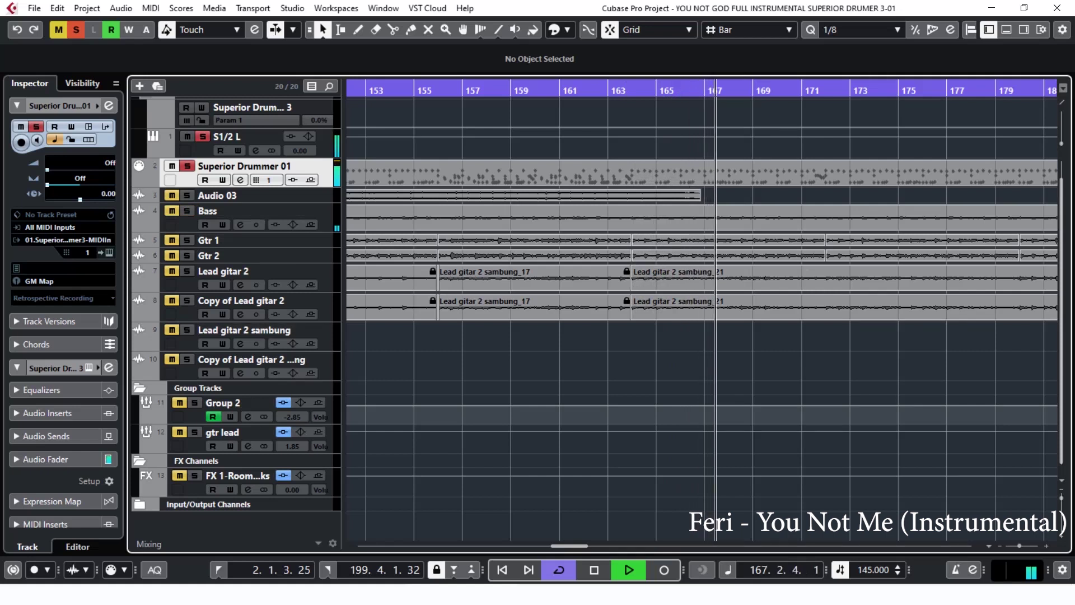
key(space)
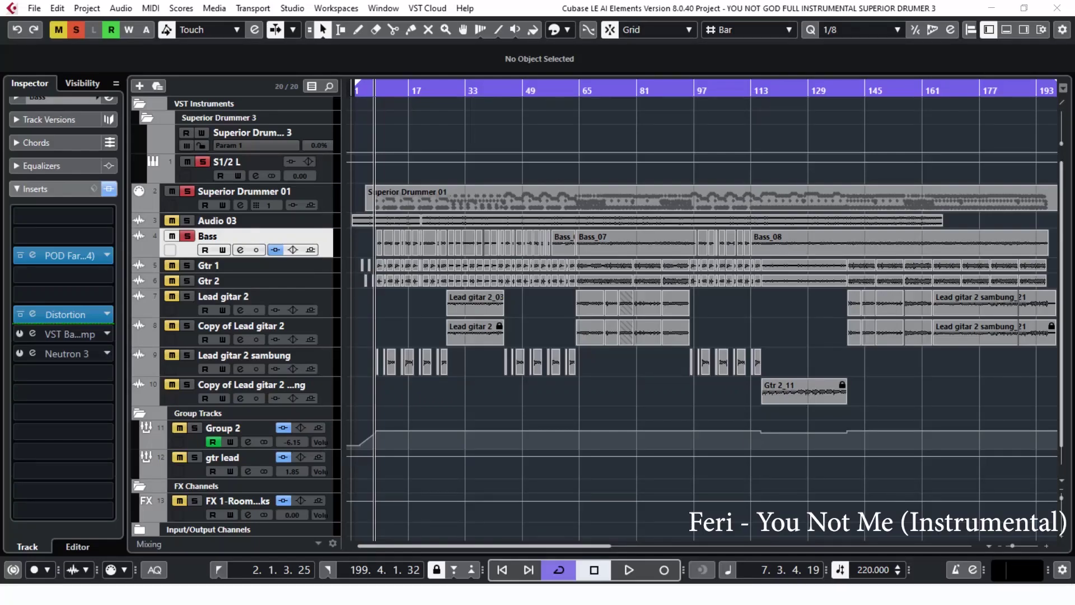
- Compare the bass alone, in the full mix and with the drums by switching the solos on Bass and Superior Drummer 01 during playback
click(187, 192)
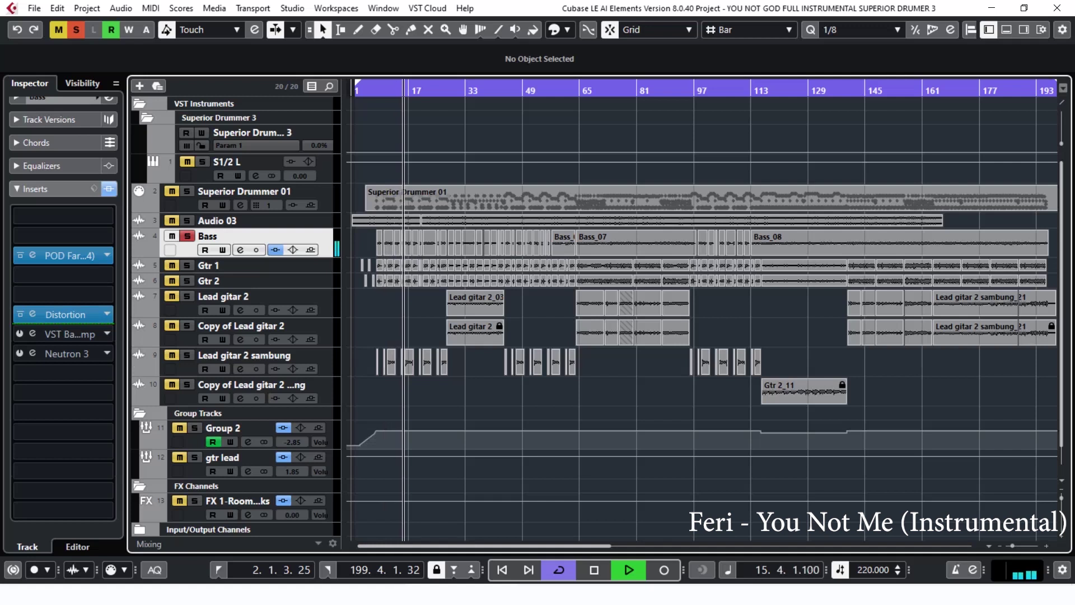
key(s)
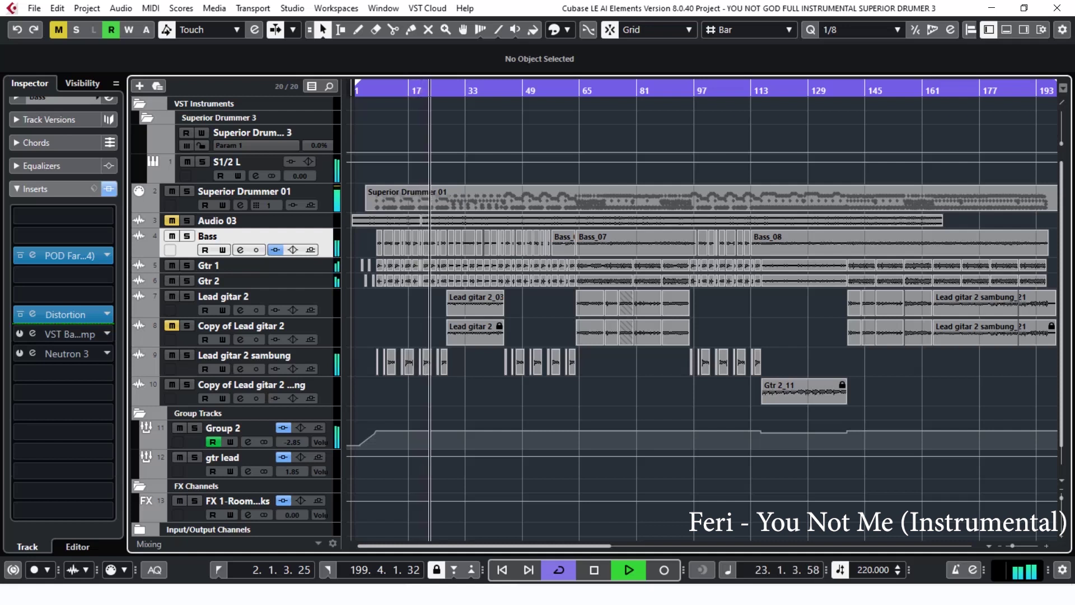
click(187, 236)
click(187, 192)
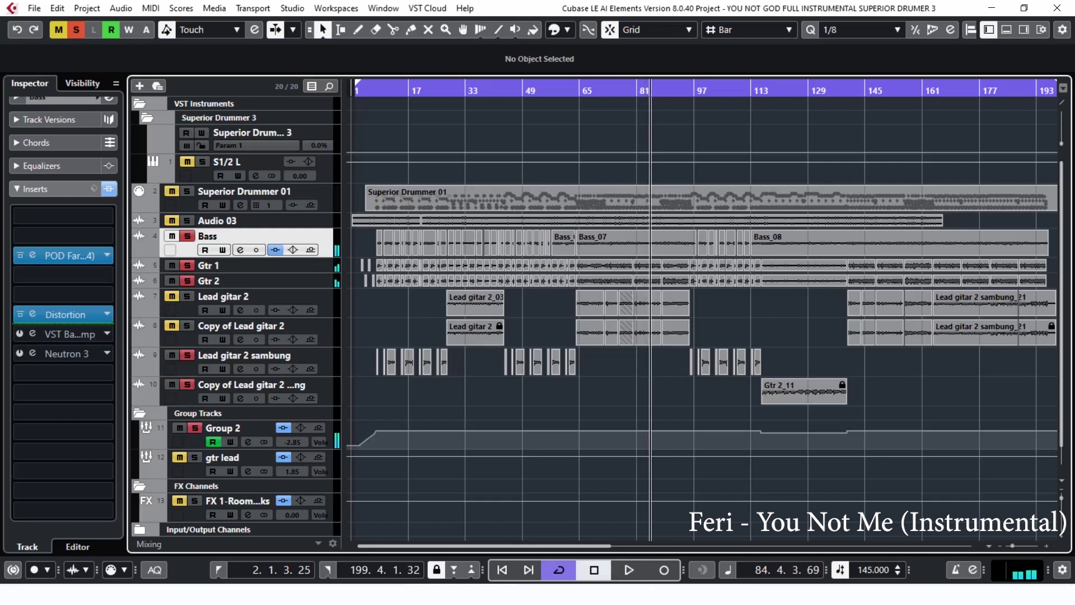
- Play the soloed guitars from near bar 80, switching the Bass solo off and on repeatedly to compare, and stop playback
key(space)
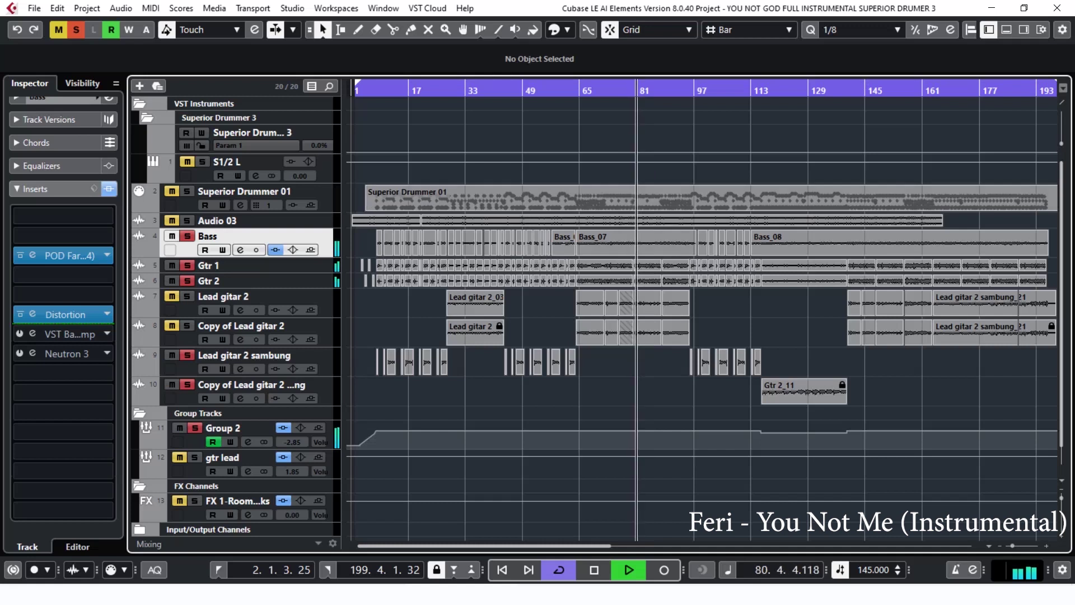
key(s)
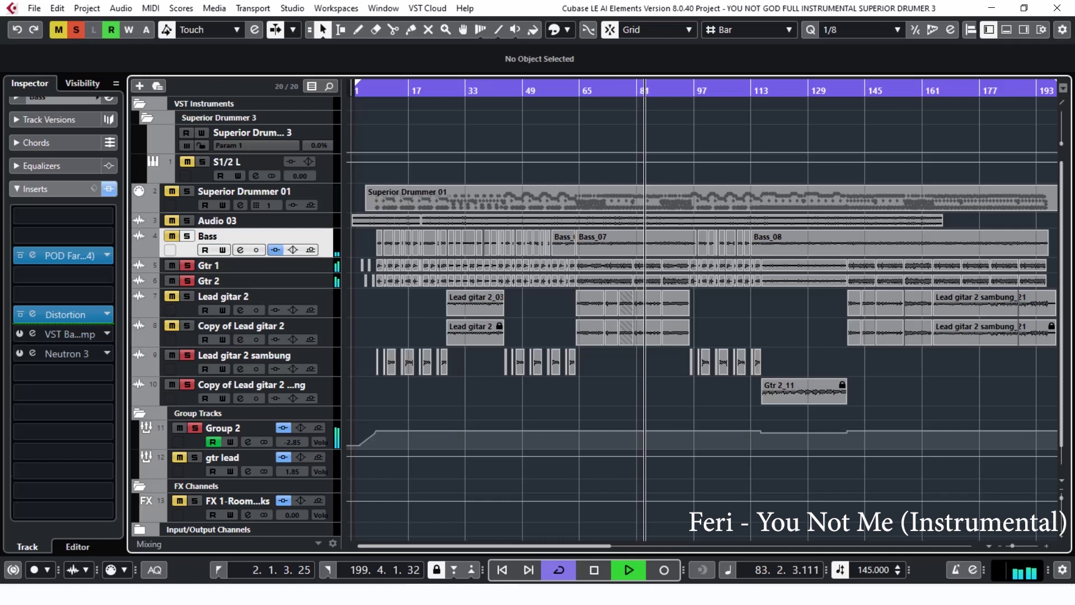
key(s)
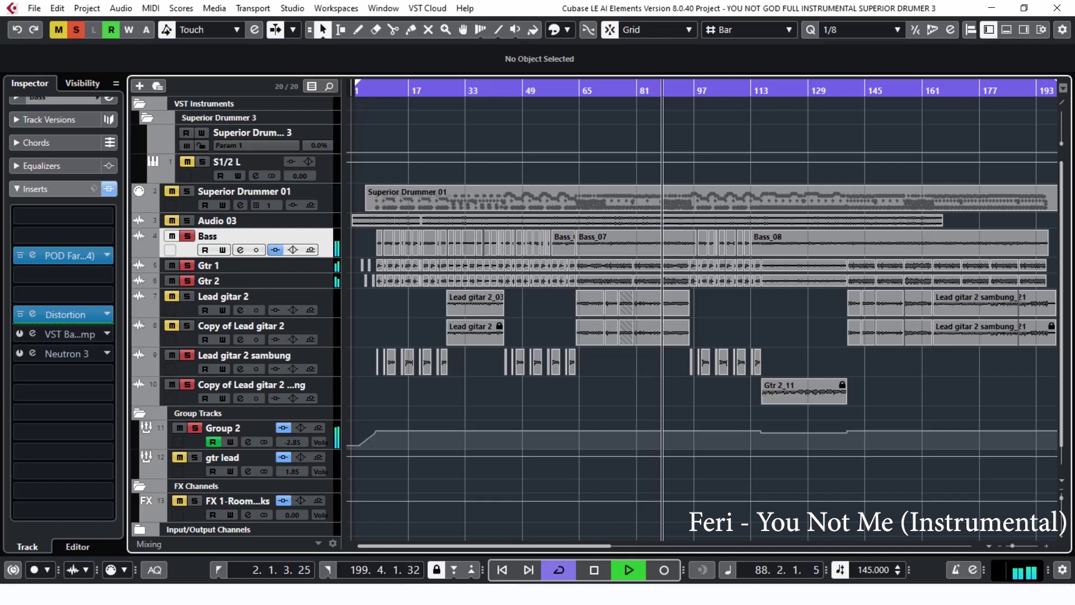
key(s)
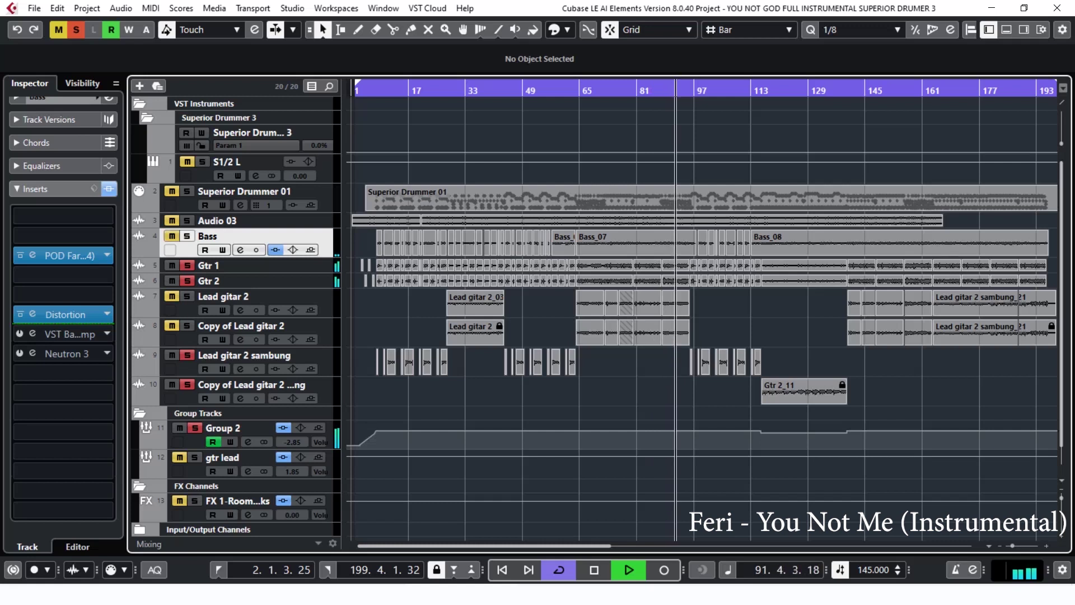
key(s)
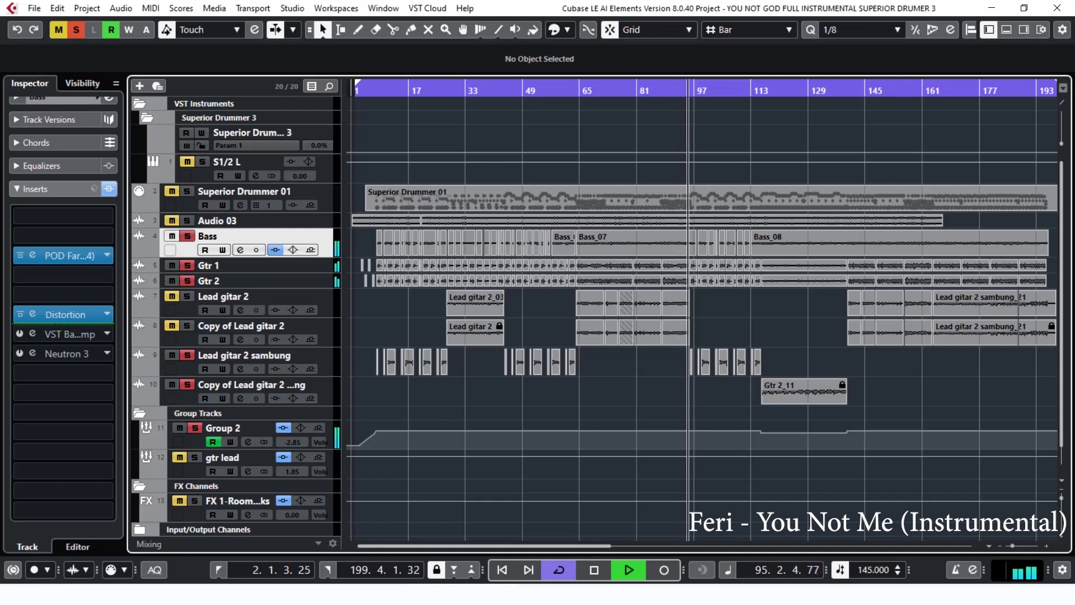
key(s)
key(space)
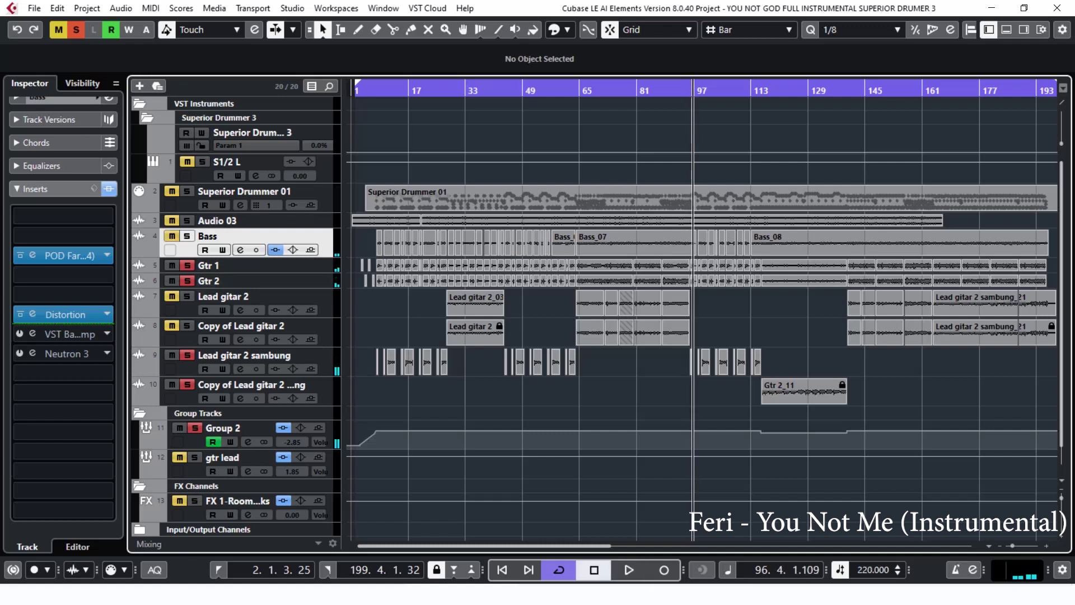
- Clear all solos and play the full mix from bar 114
click(76, 30)
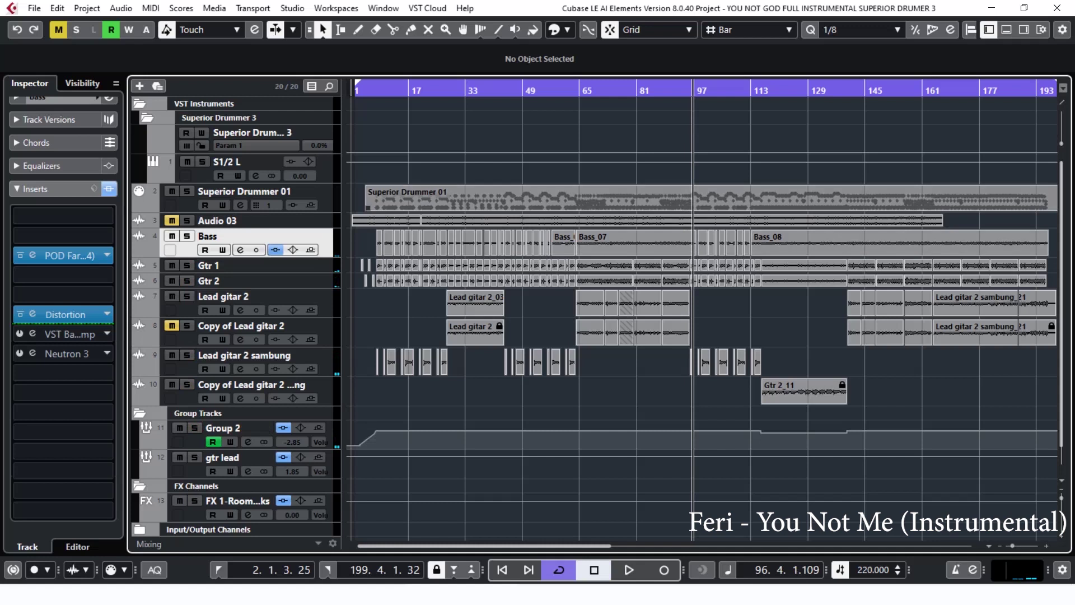
click(712, 92)
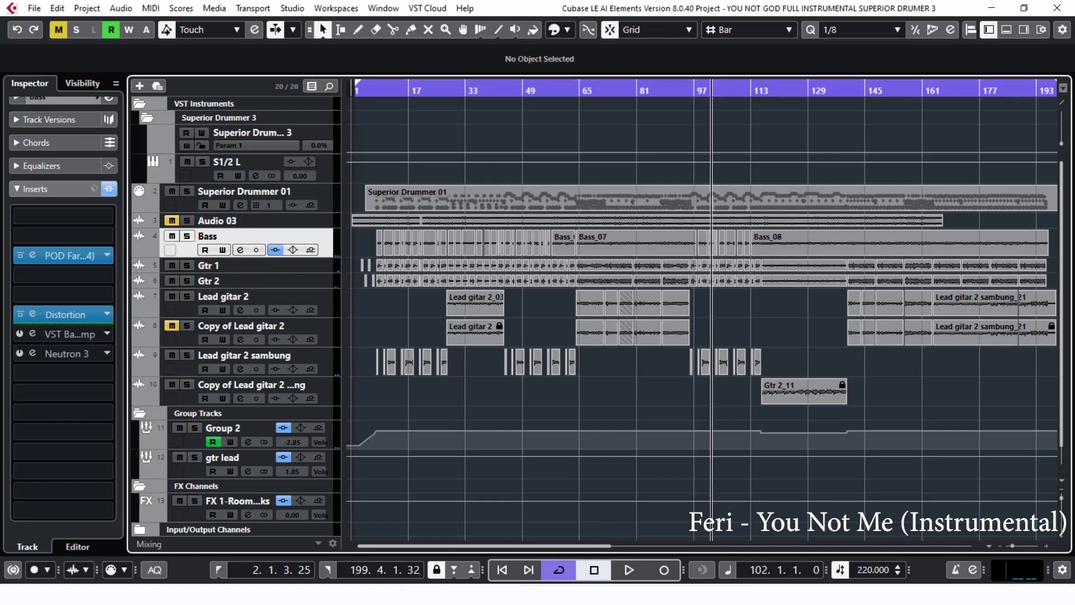
click(755, 92)
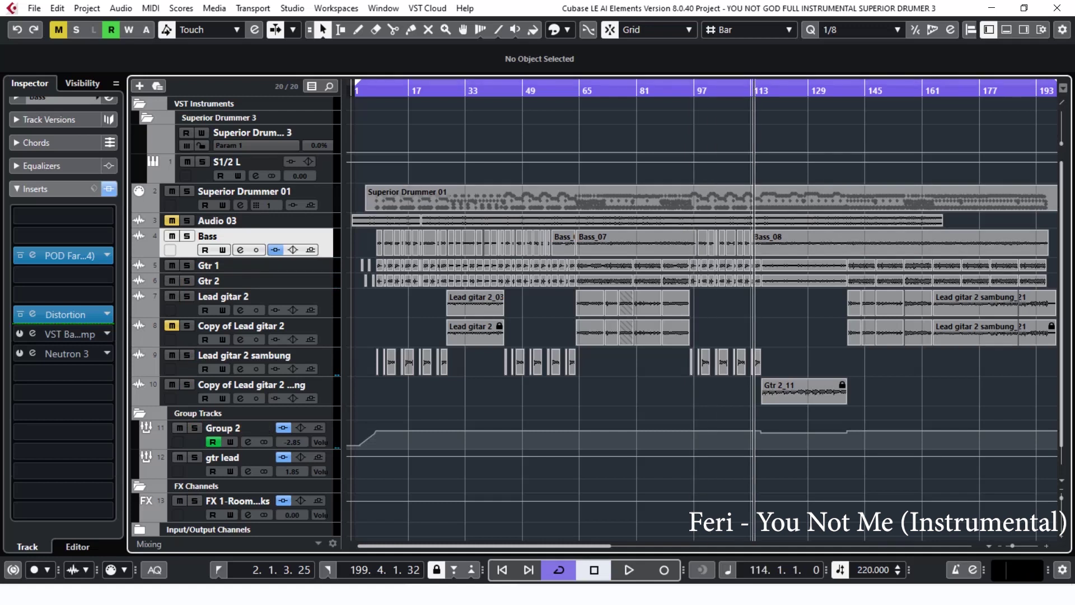
key(space)
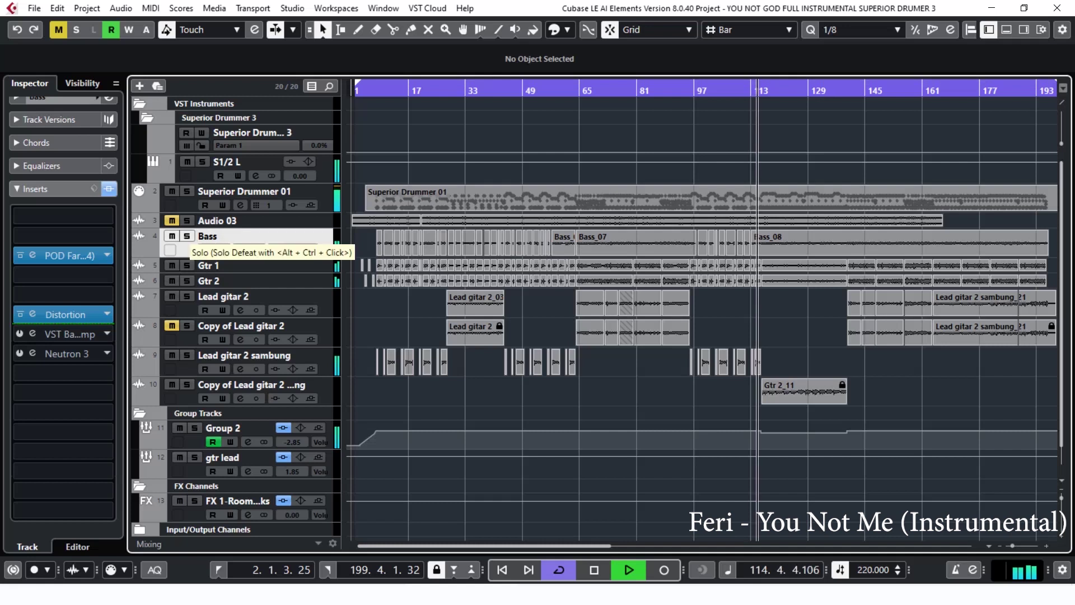
- Solo Bass, add Gtr 1 and Gtr 2 to the solo, listen to them together and stop playback
click(187, 235)
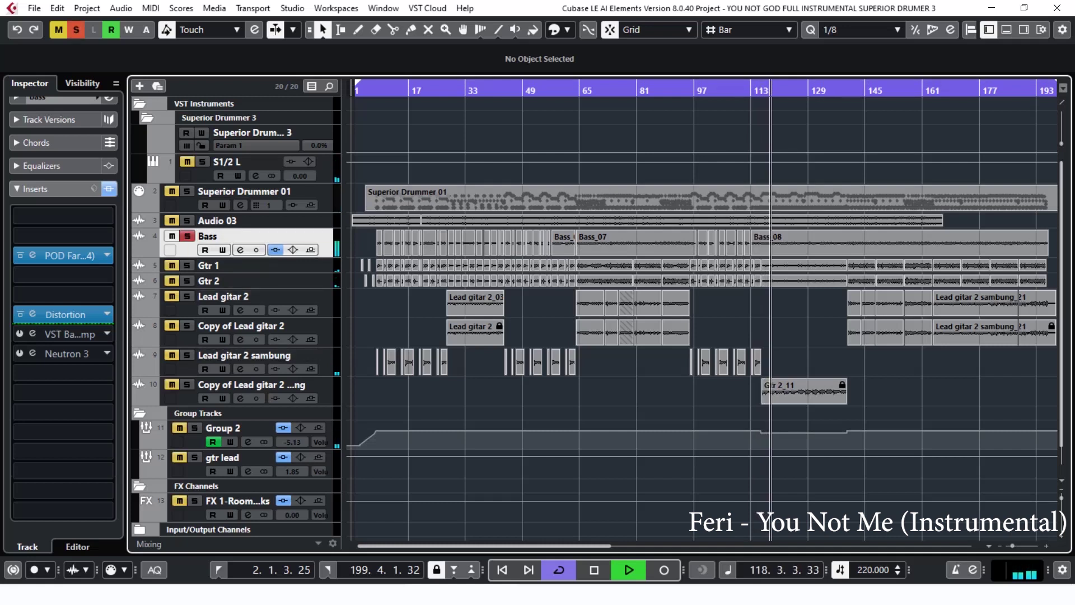
click(188, 264)
click(187, 280)
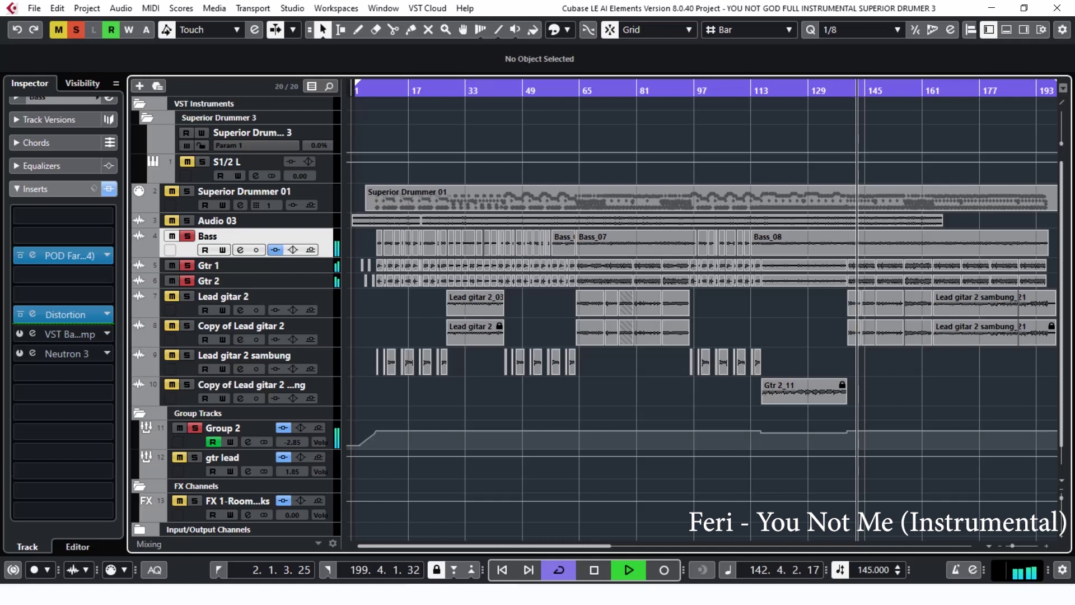
key(space)
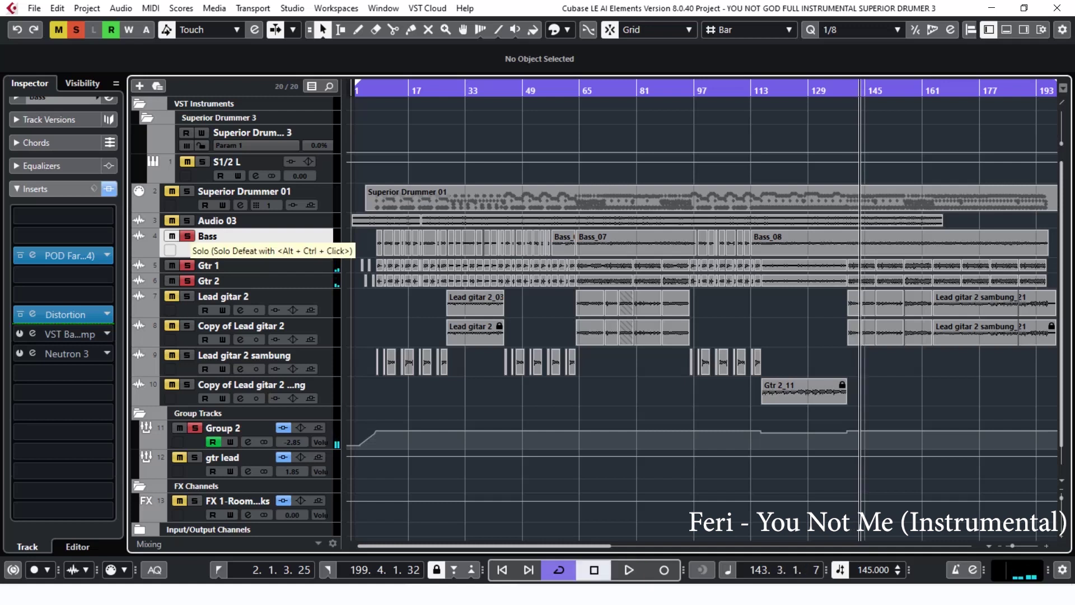
- Play from bar 115 with the drums, bass and both guitars soloed, and stop past bar 143
click(758, 91)
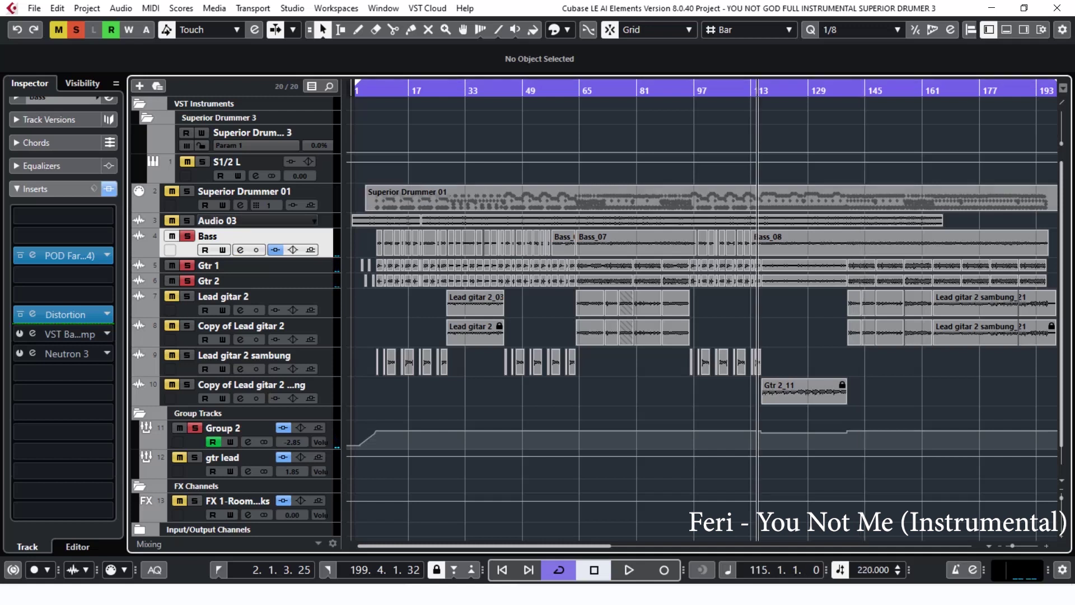
key(space)
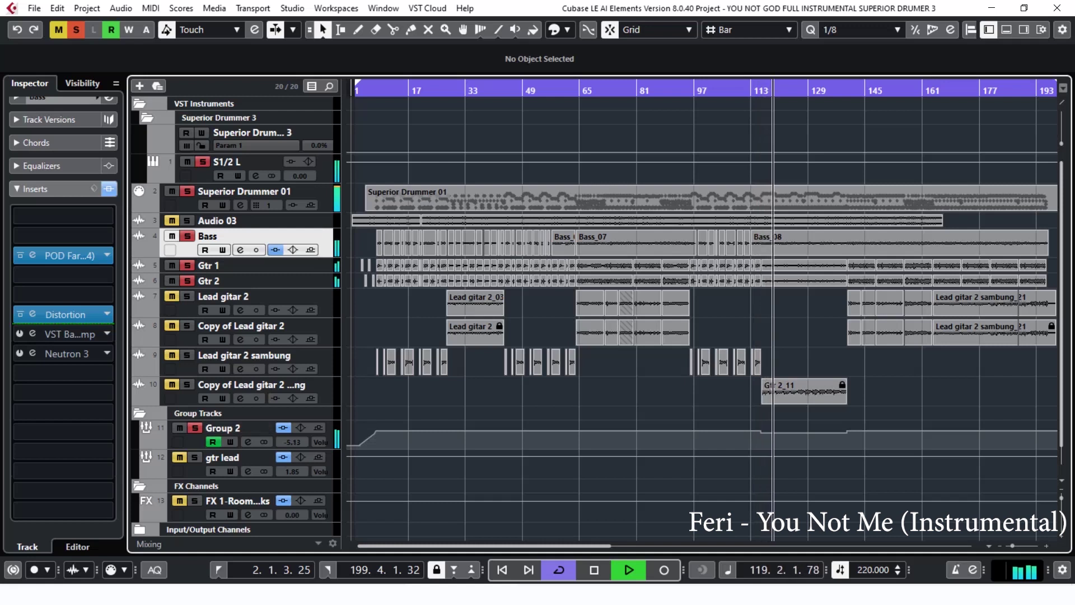
scroll(180, 434, down, 1)
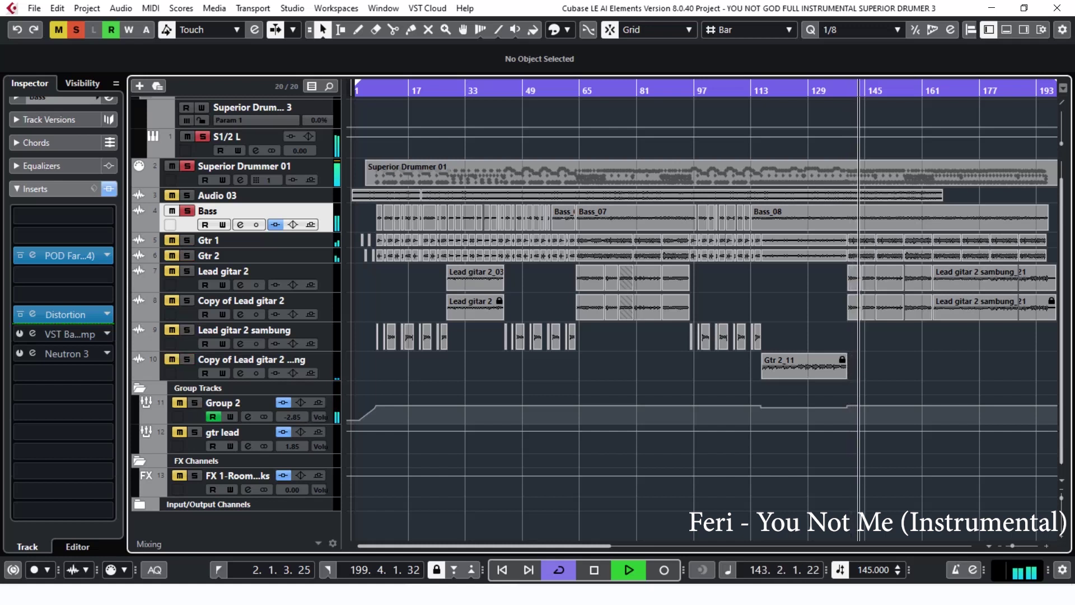
key(space)
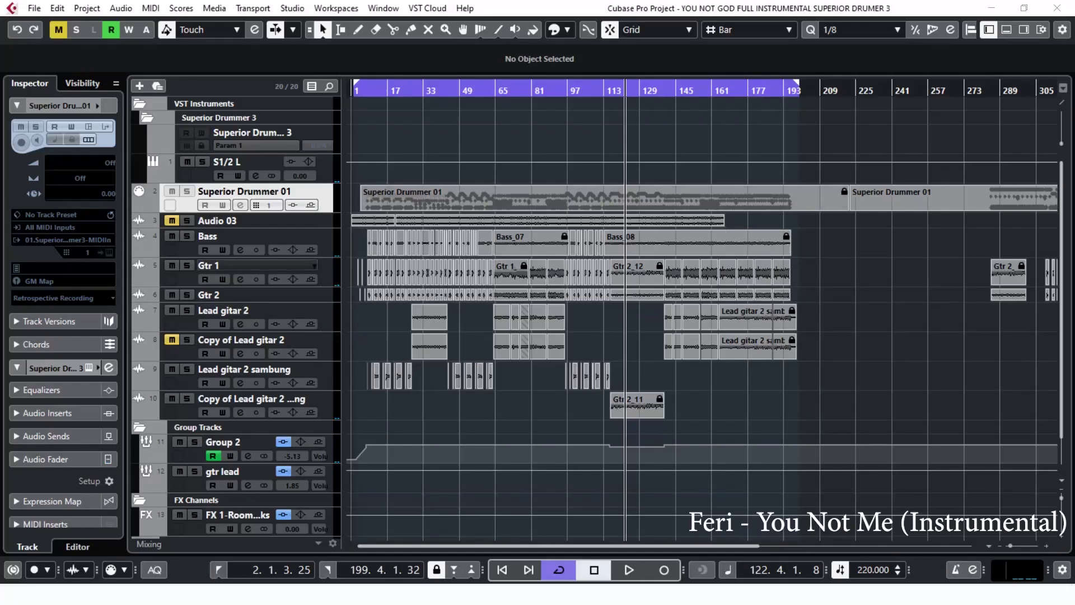
- Select the Gtr 1 track and unfreeze its audio channel
click(256, 266)
click(106, 140)
click(467, 321)
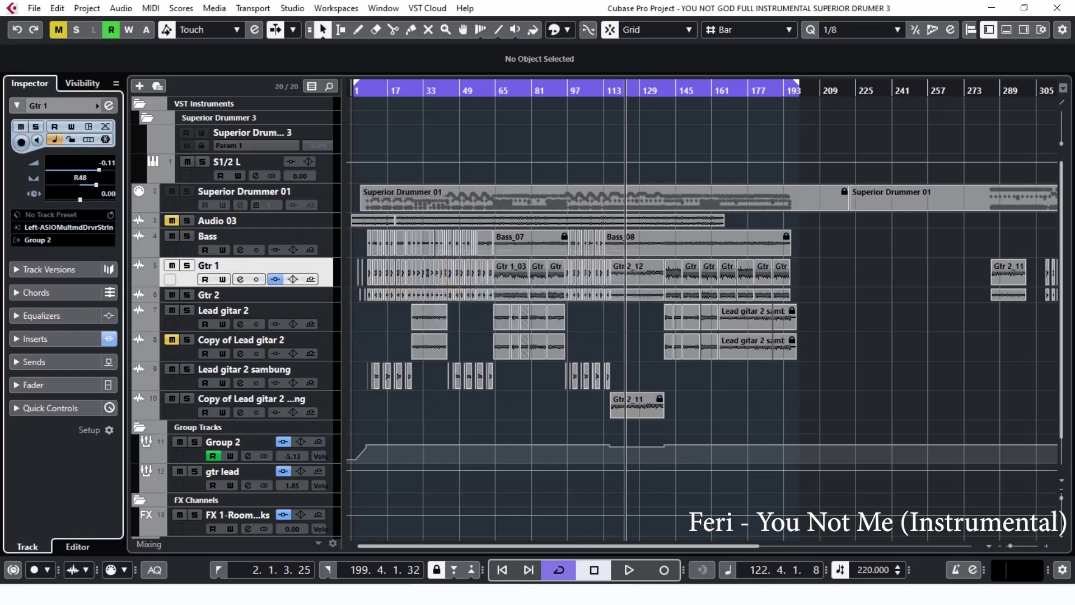
- Solo the Gtr 1 track and play it from bar 10
click(371, 91)
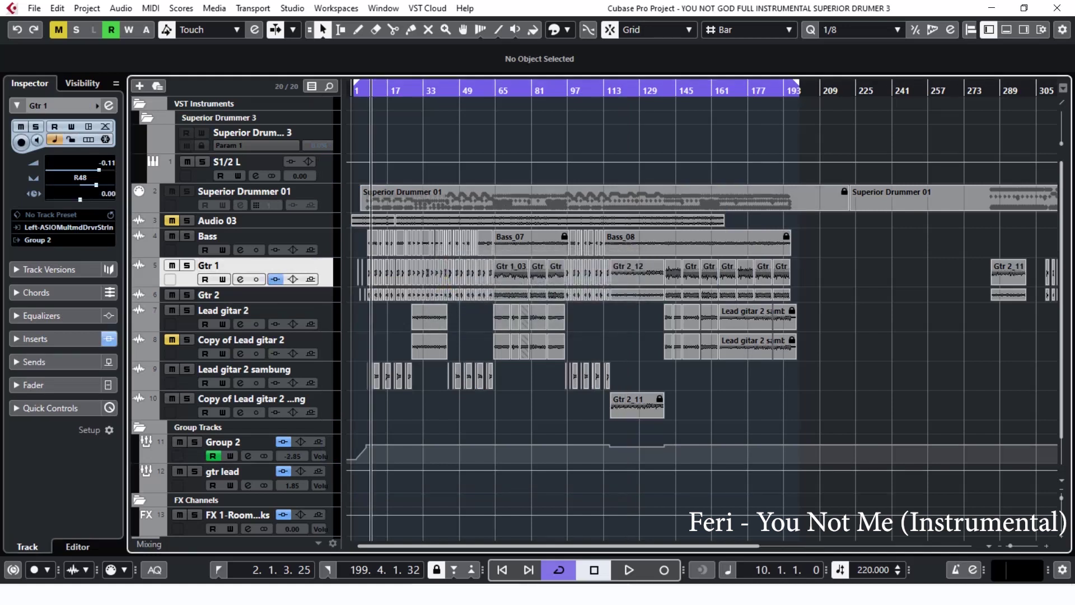
key(s)
key(space)
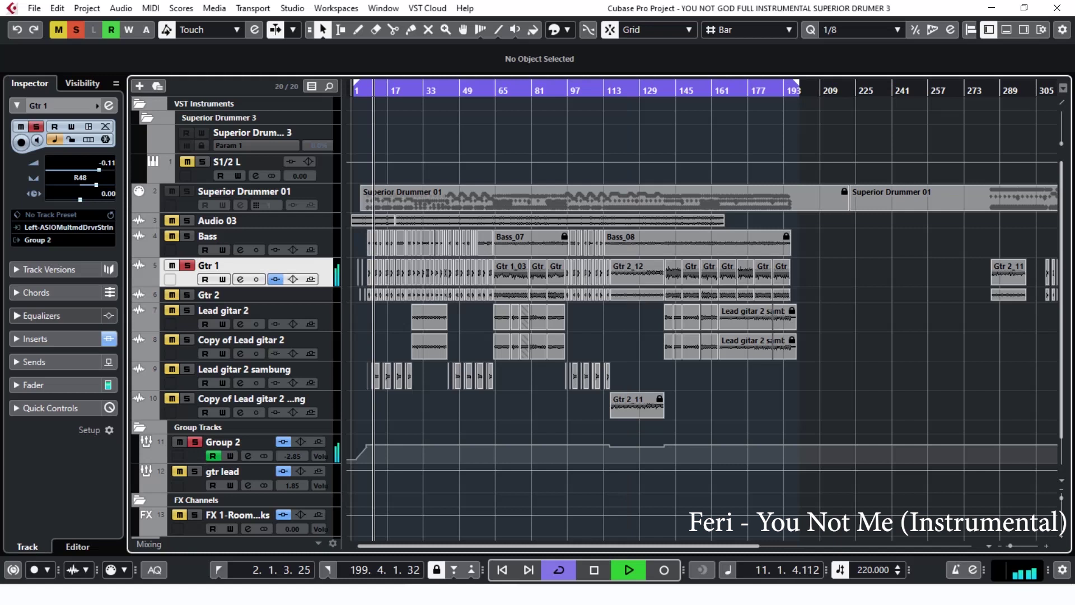
- Open POD Farm 2 from Gtr 1's inserts and compare the tone with the Line 6 Spinal Puppet amp bypassed and active
click(35, 339)
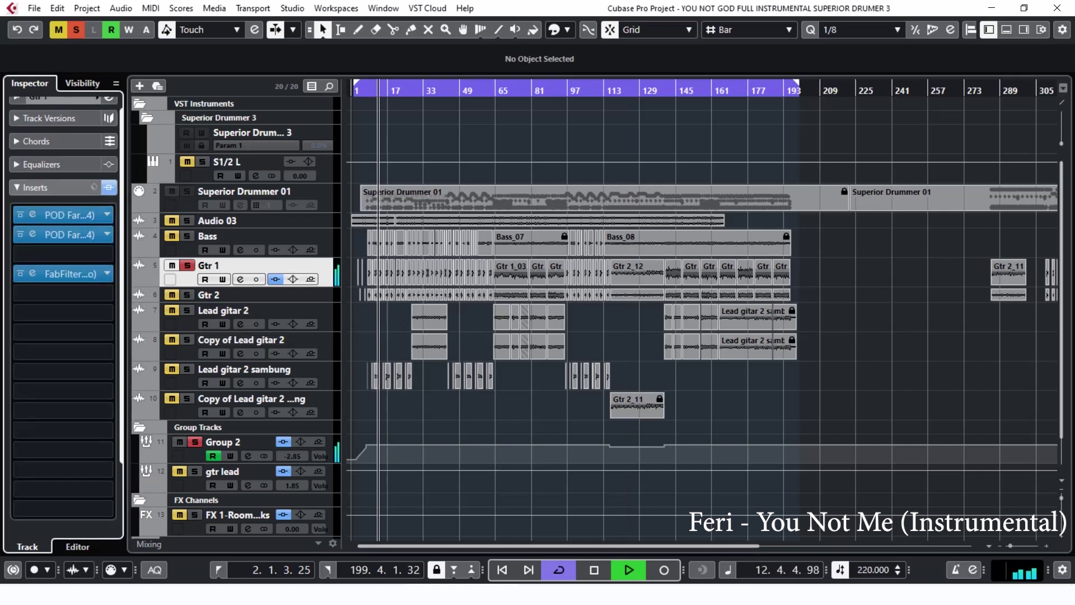
click(67, 215)
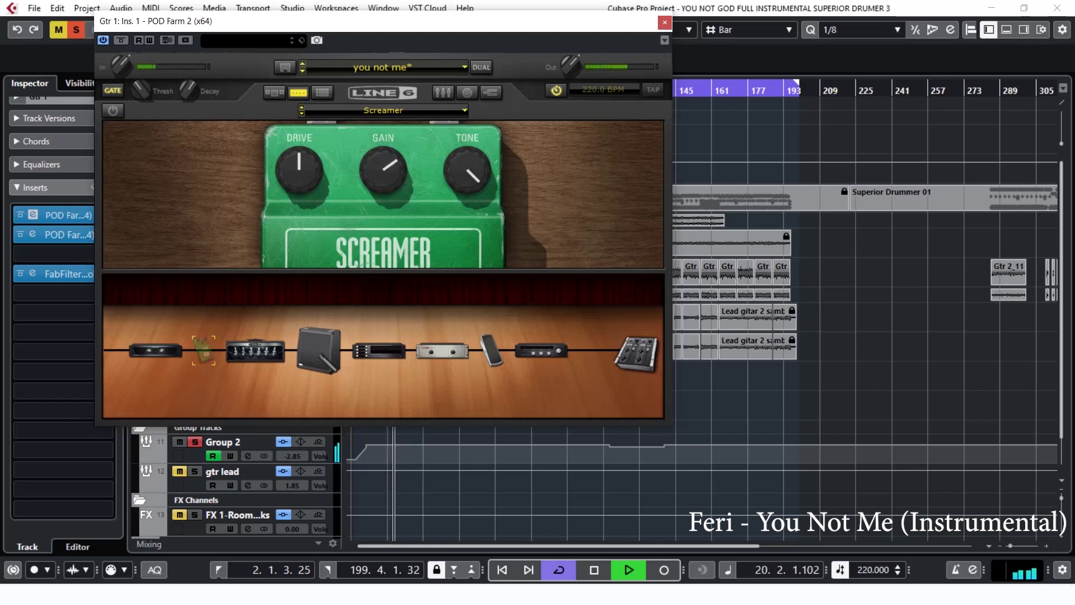
click(254, 309)
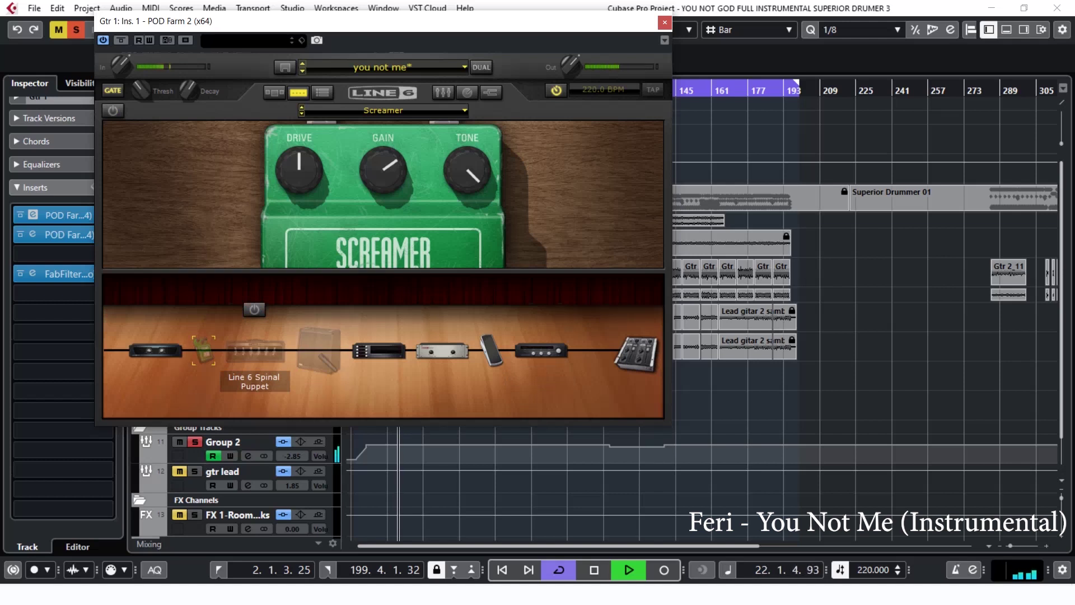
click(254, 310)
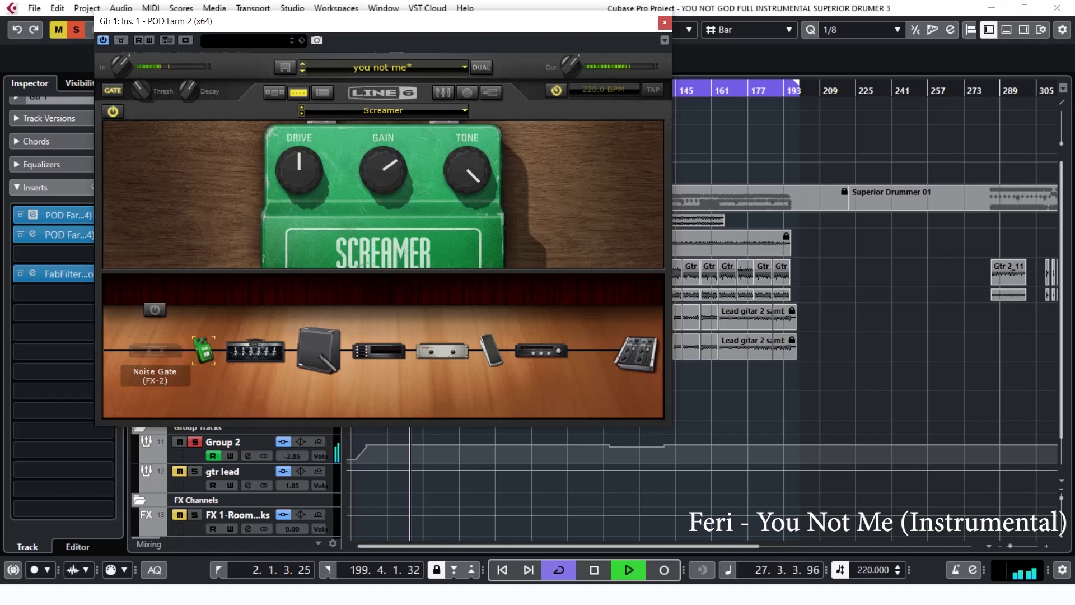
- Move the POD Farm 2 window clear of the timeline and replay the soloed guitar from bar 42, bar 36 and shortly after bar 17
drag(383, 21, 411, 163)
click(443, 91)
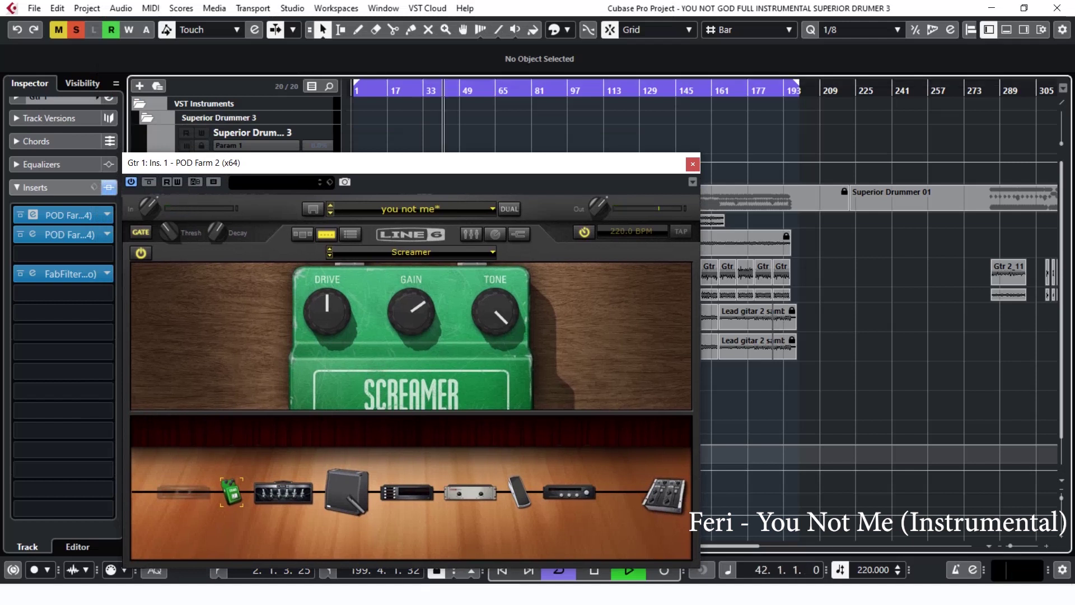
click(431, 91)
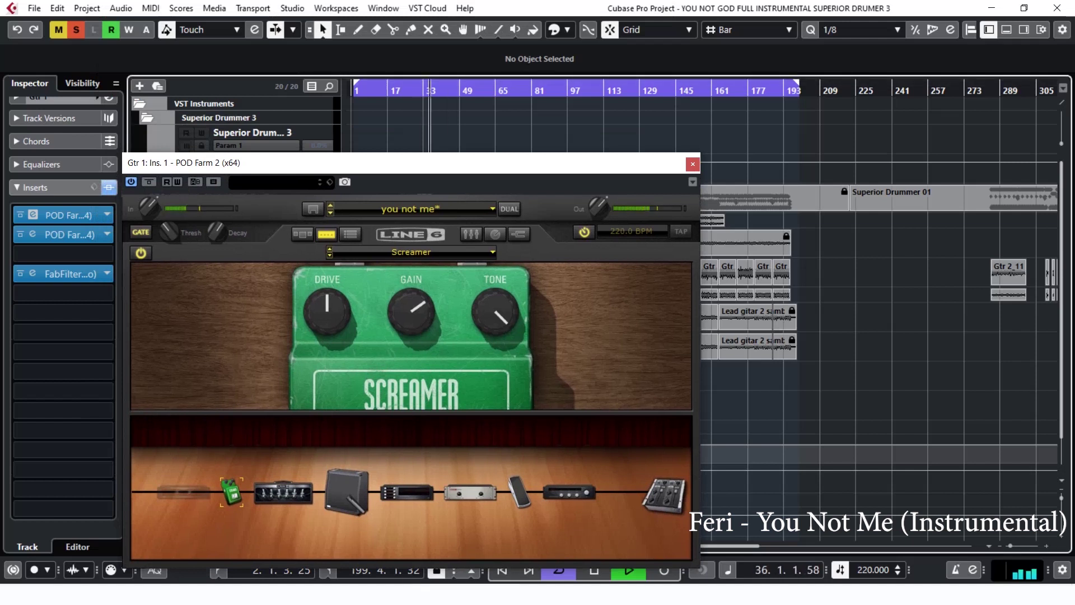
click(392, 91)
drag(392, 163, 412, 114)
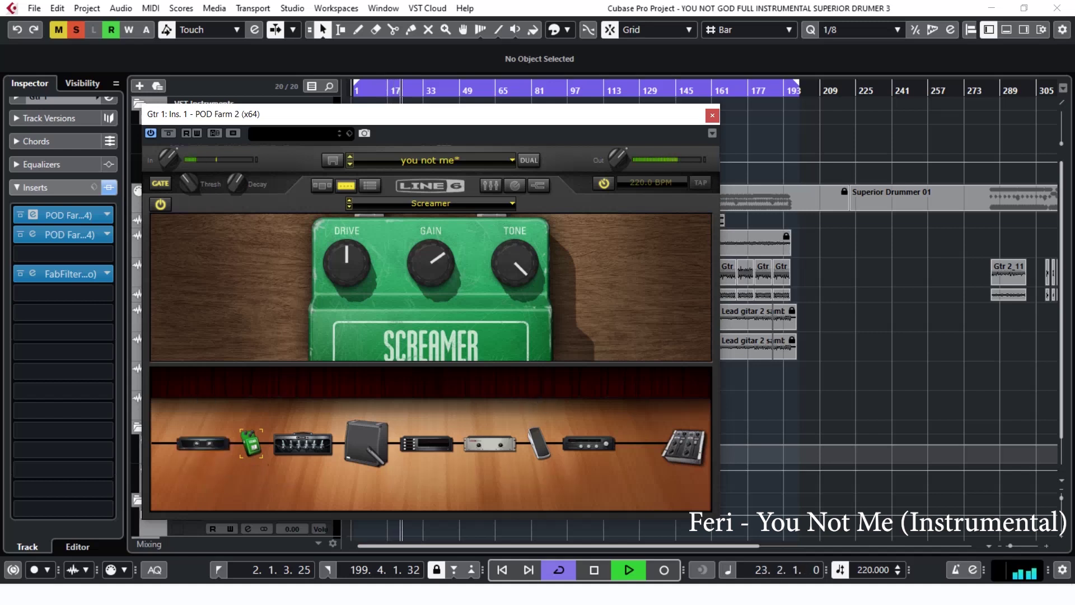
- Review the equalizer, compressor and remaining devices at the end of the POD Farm 2 signal chain, and close the plug-in
click(426, 444)
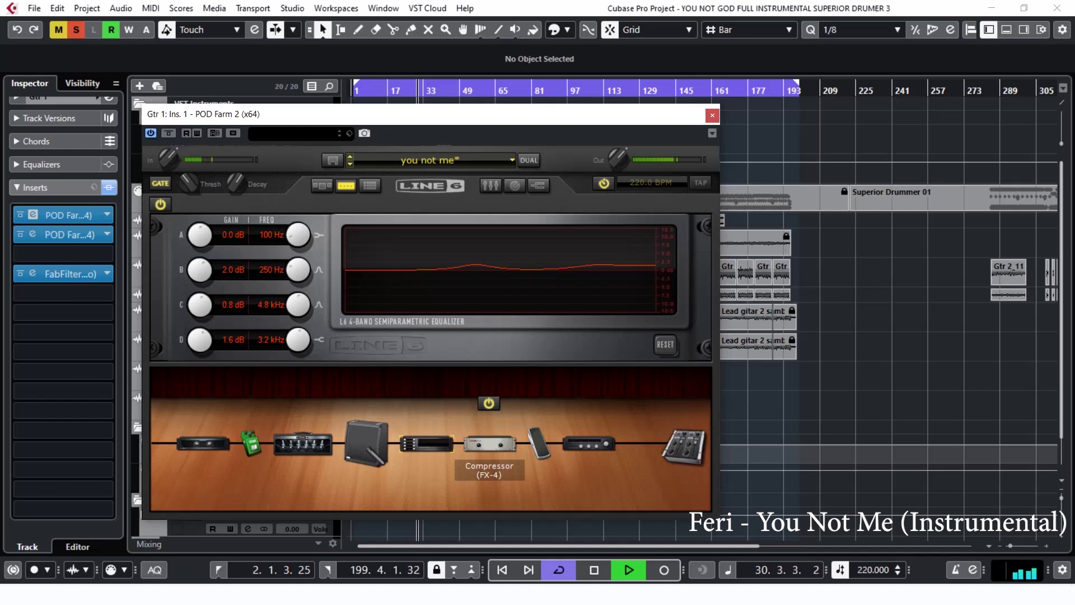
click(490, 445)
click(589, 444)
click(539, 442)
click(713, 115)
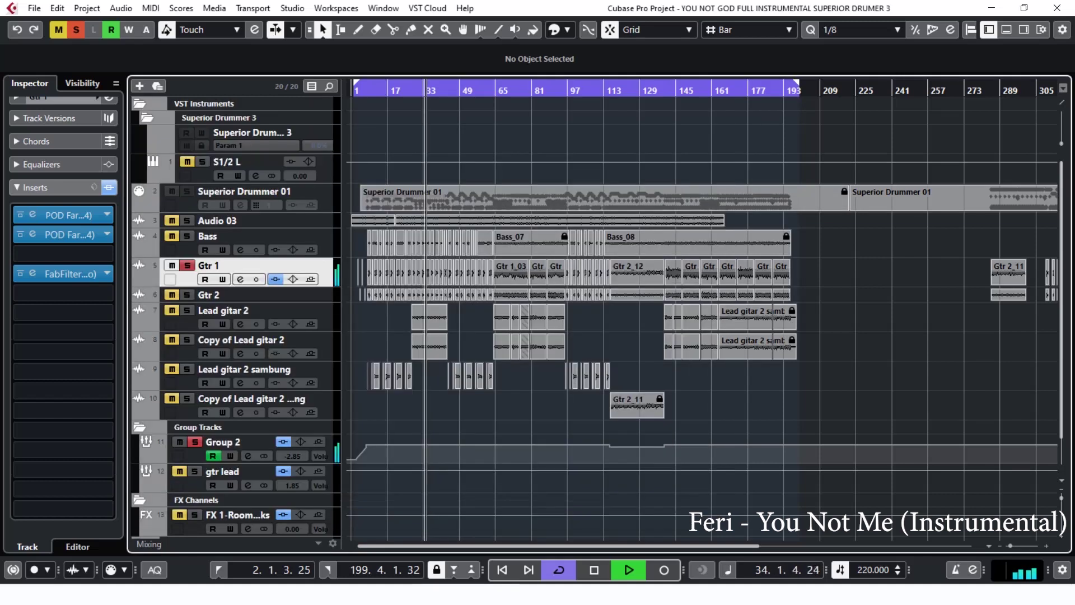
- Open the POD Farm Preamps + EQ insert on Gtr 1 and compare the sound with the effect deactivated and reactivated
click(33, 234)
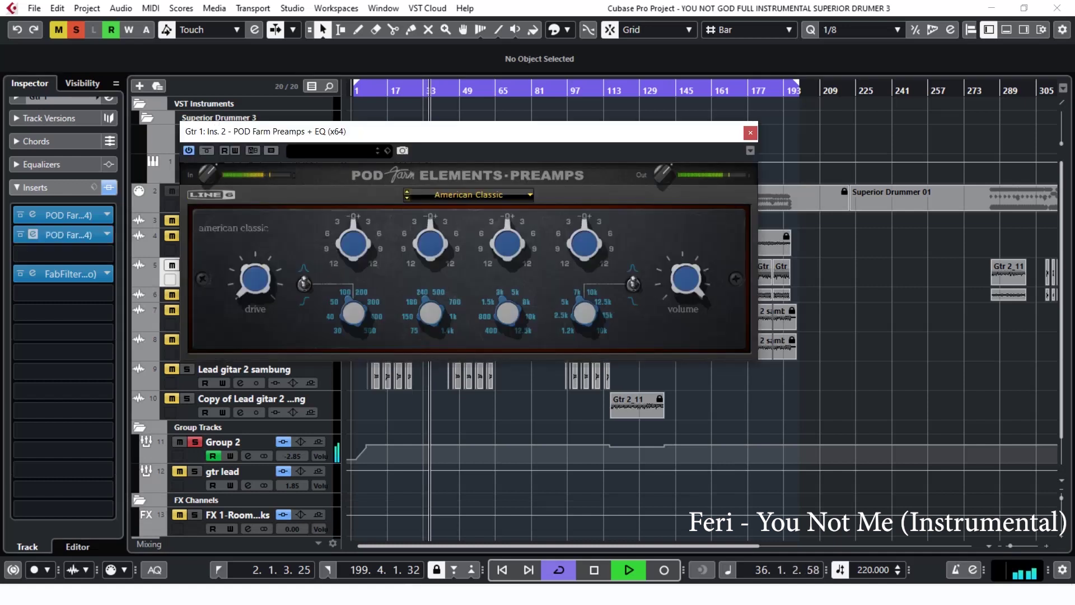
click(189, 151)
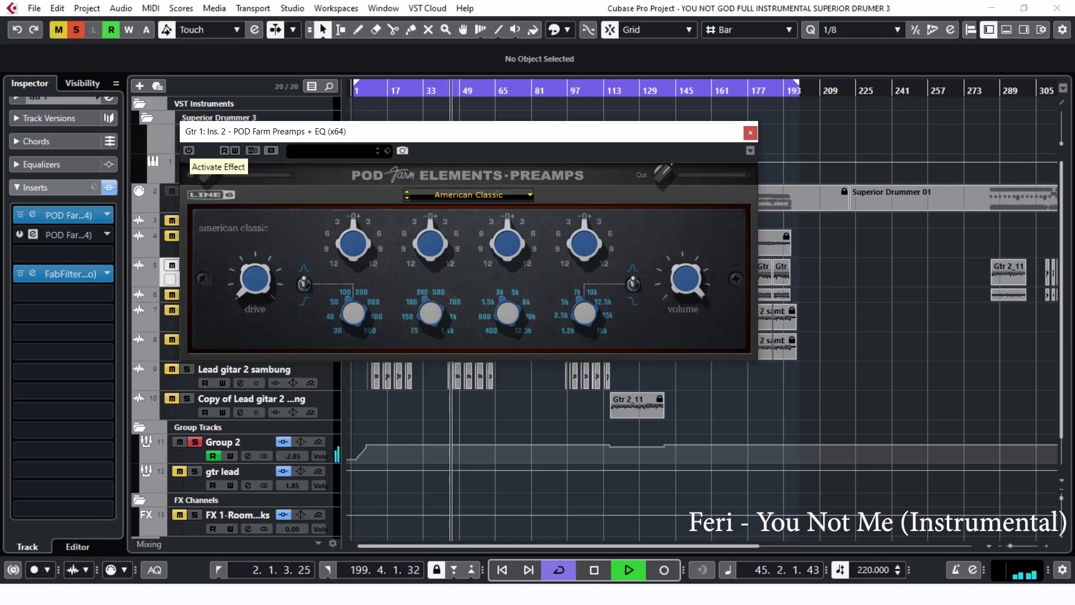
click(189, 150)
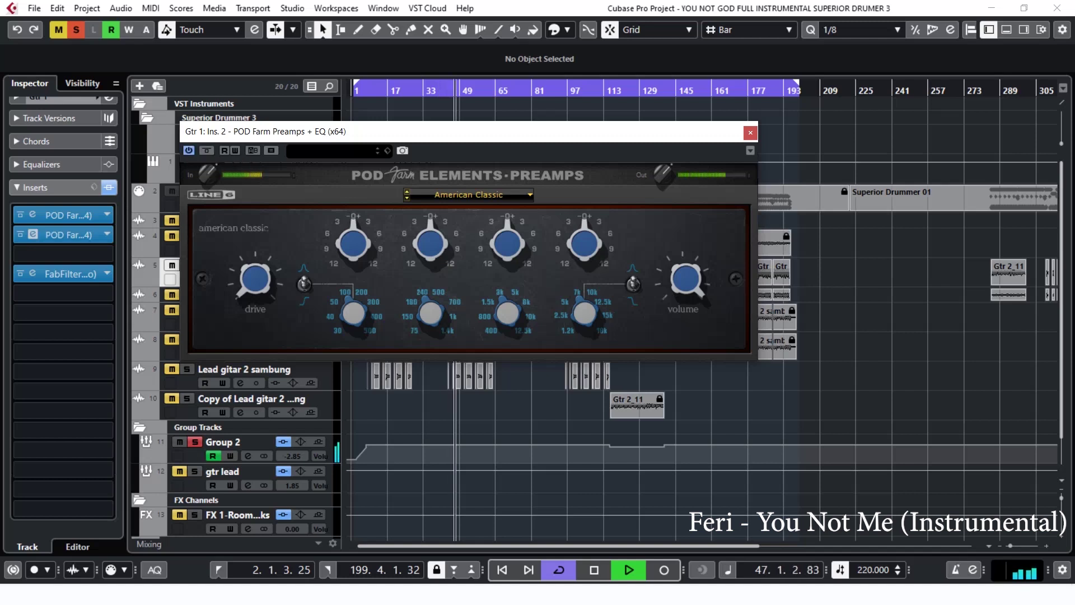
- Close the preamp plug-in, open FabFilter Pro-Q 2 on Gtr 1, and compare the sound with the equalizer deactivated and active
click(751, 133)
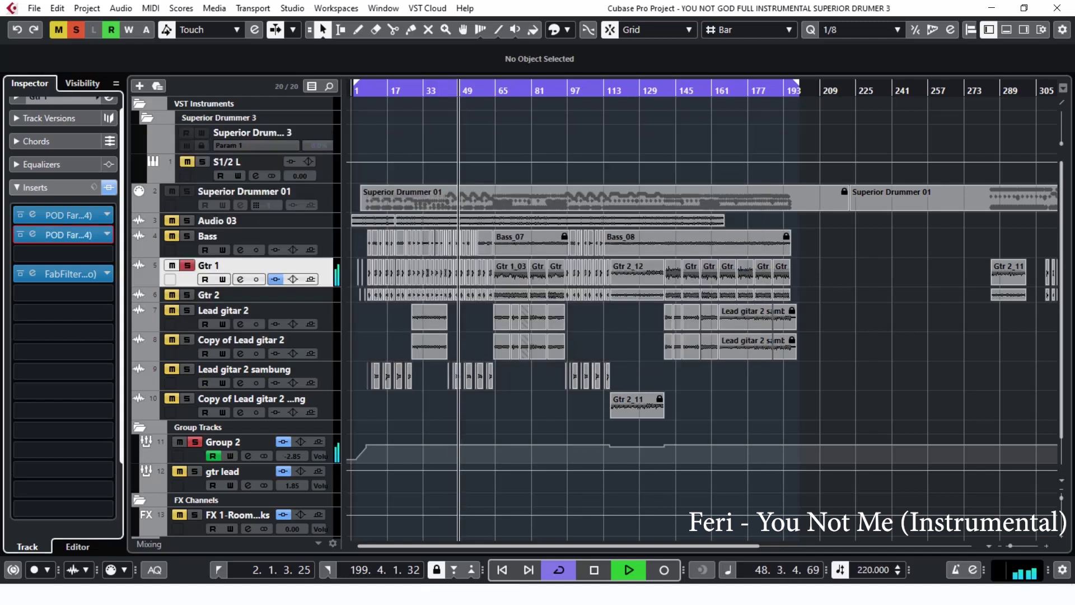
click(32, 273)
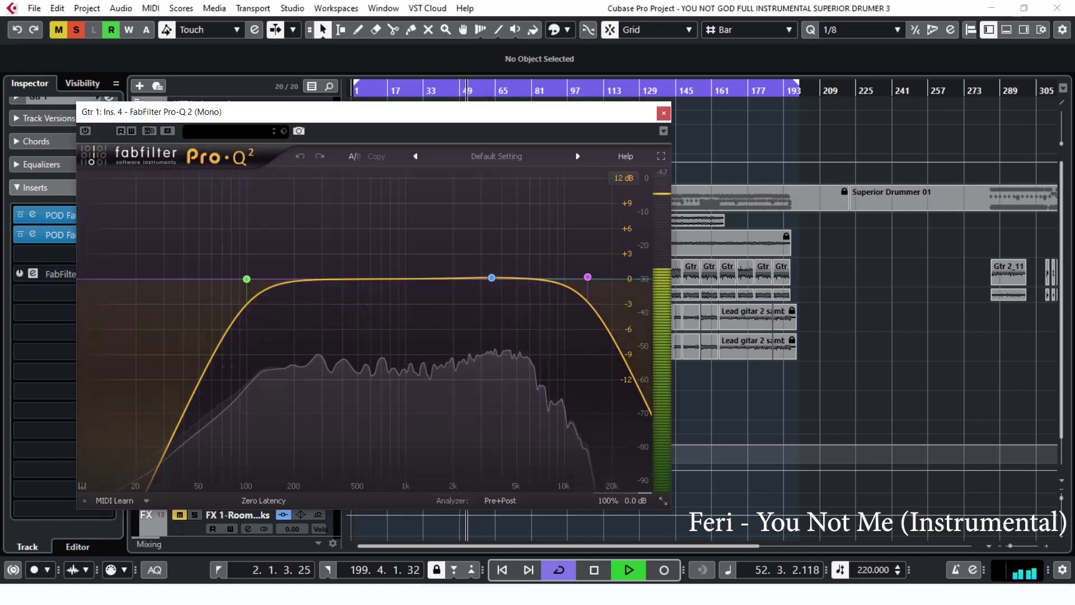
click(85, 131)
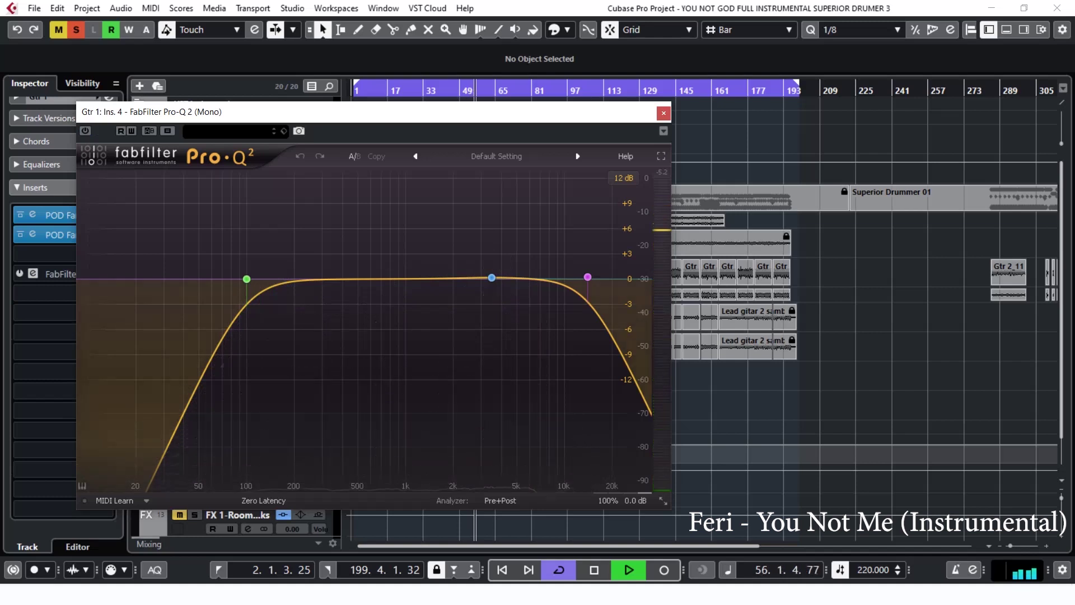
click(85, 131)
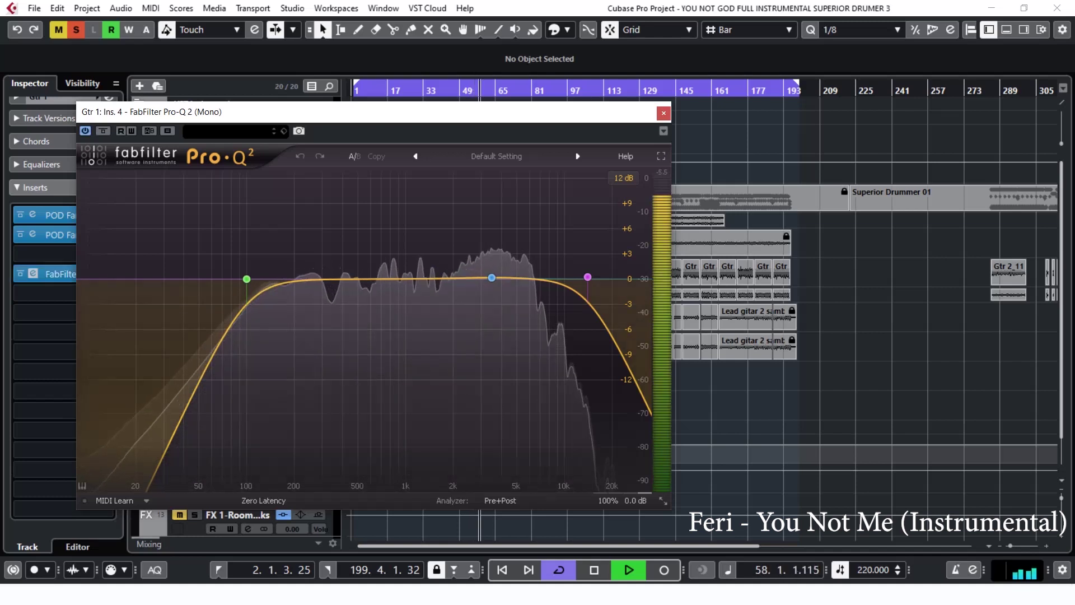
click(663, 113)
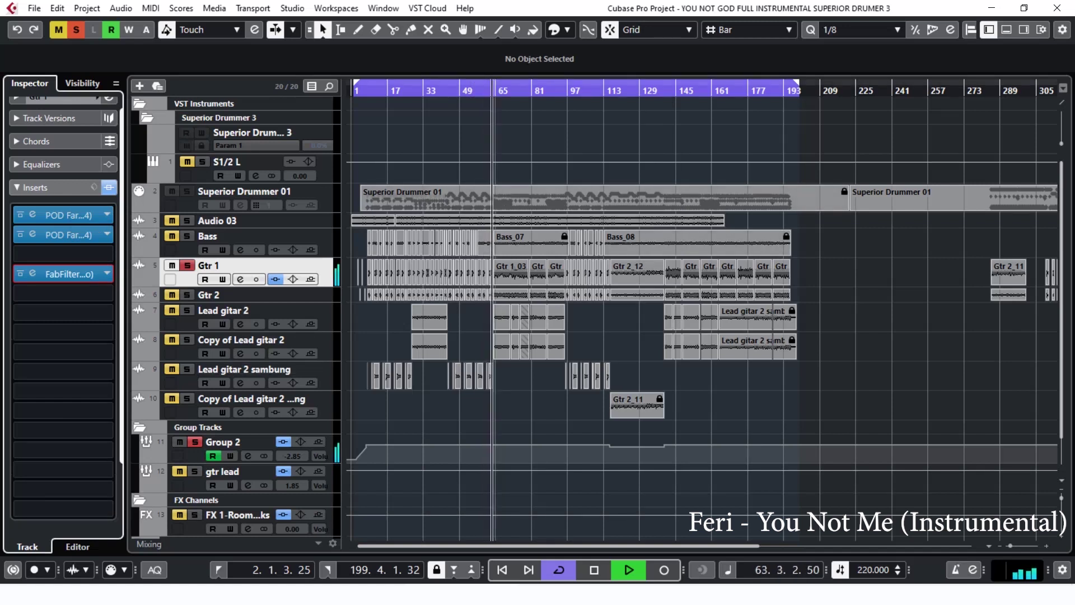
- Play from around bar 114 and compare Gtr 1 and Gtr 2 soloed together and each guitar alone
click(613, 92)
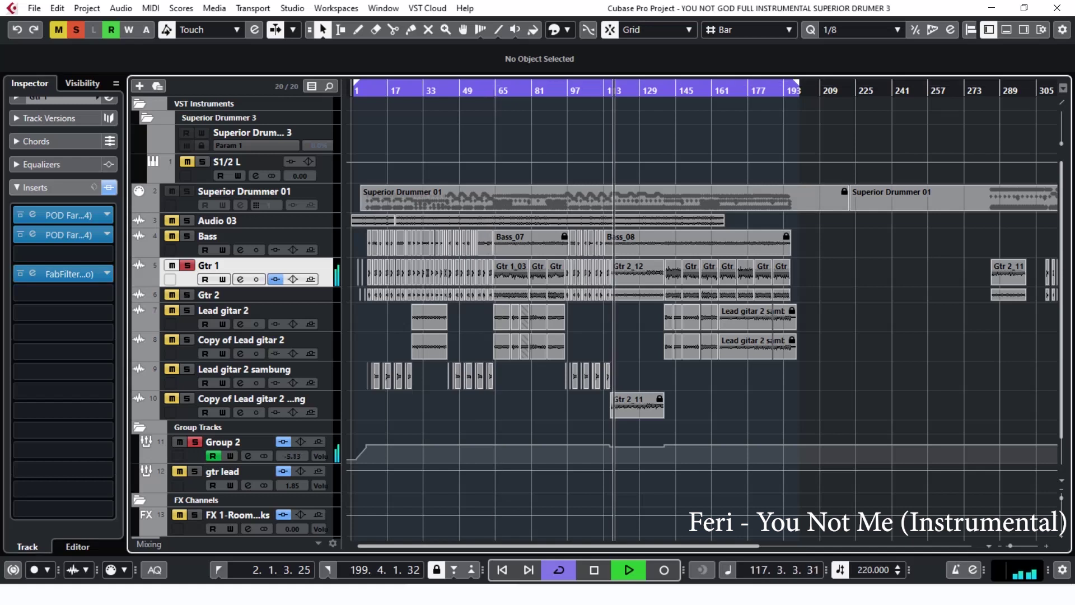
click(608, 92)
click(187, 295)
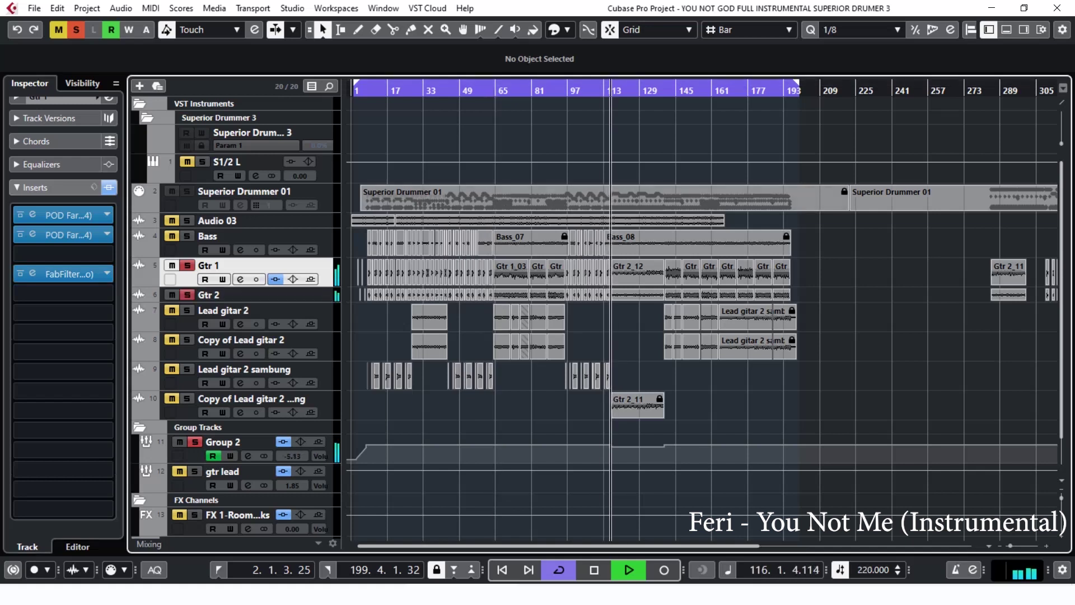
click(252, 295)
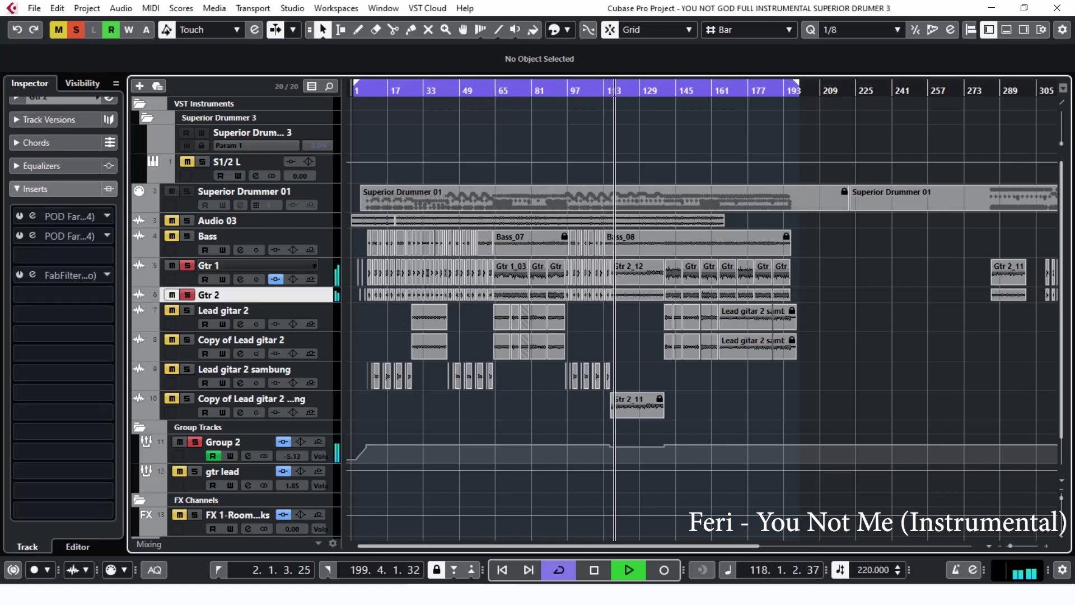
click(252, 265)
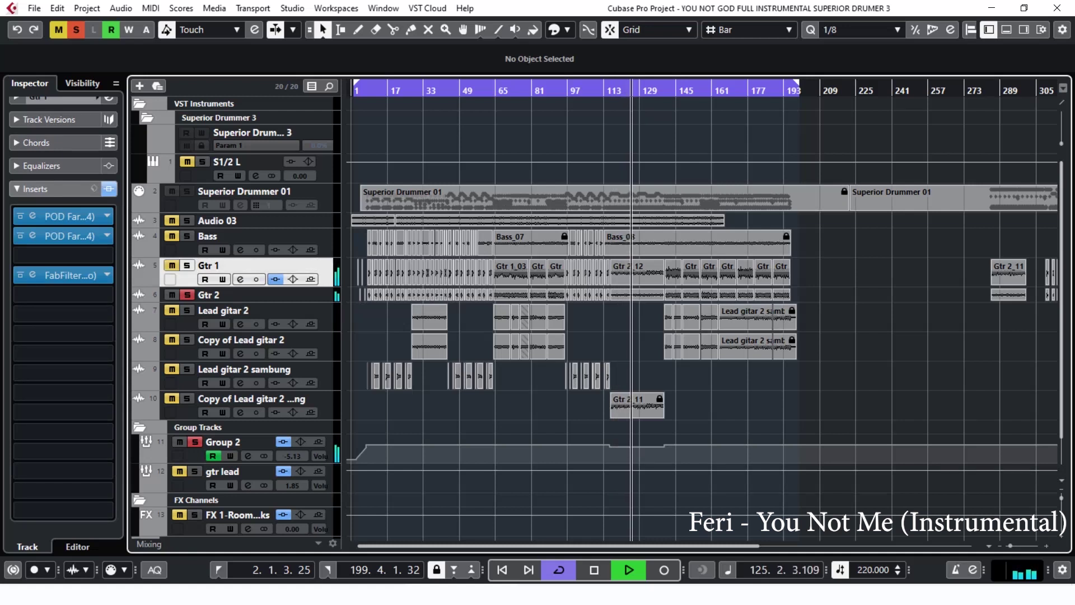
click(188, 265)
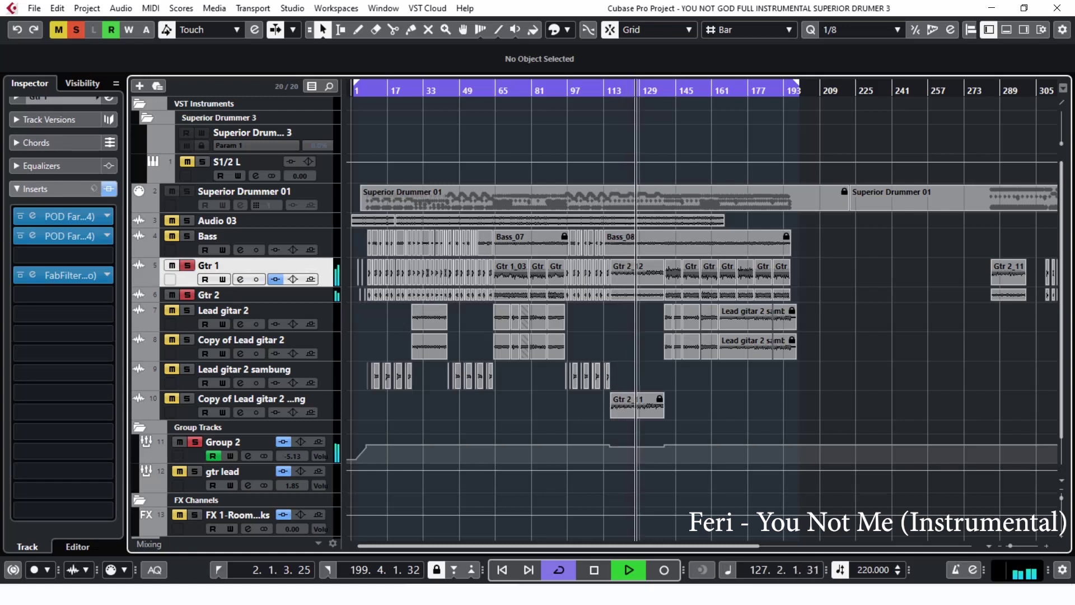
click(187, 295)
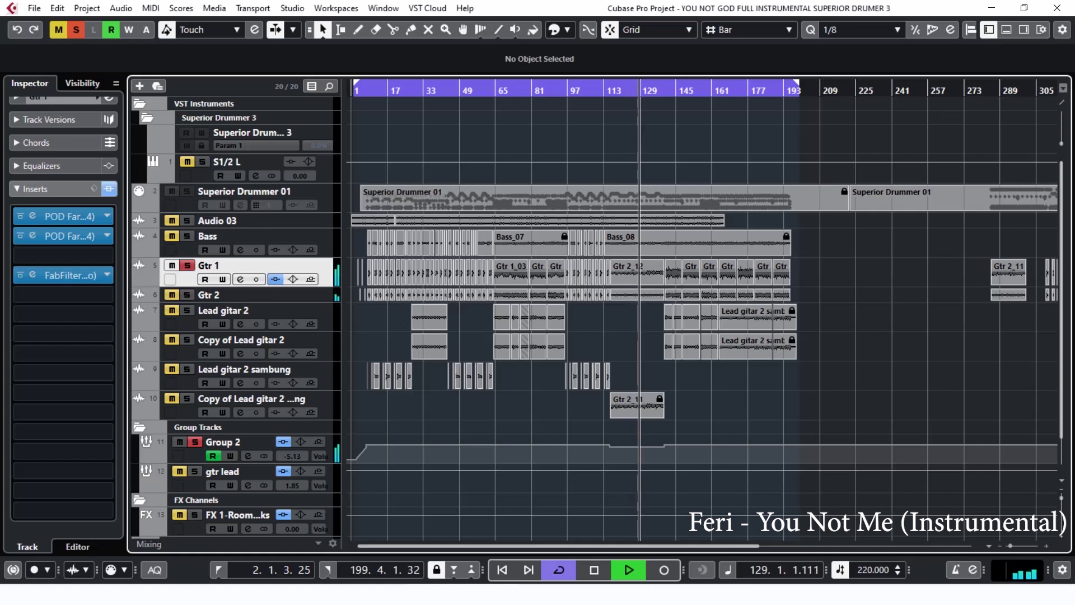
click(187, 295)
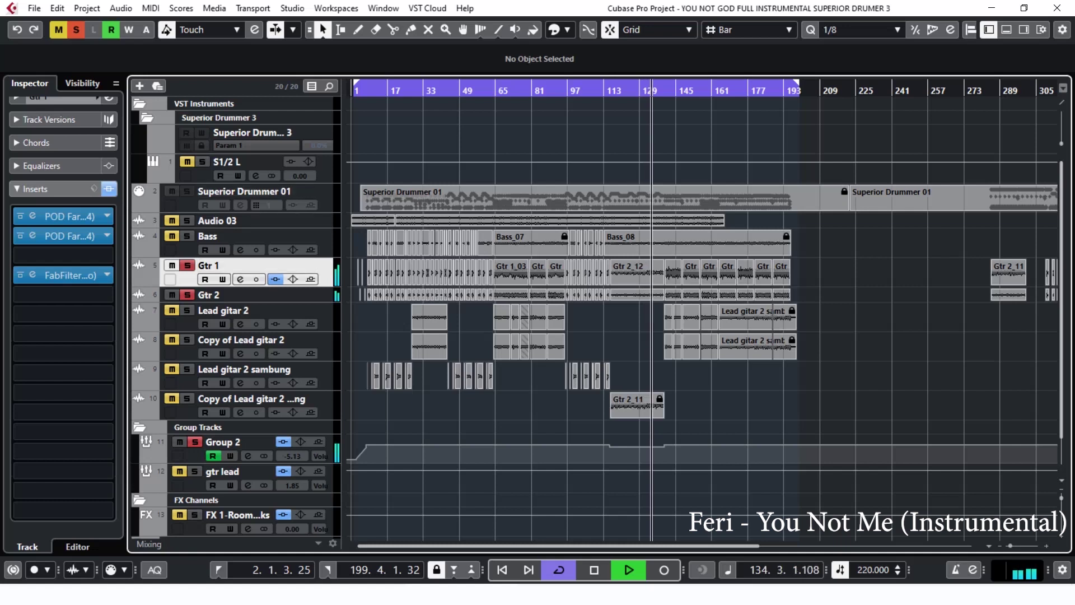
- Add the drums, Bass, Lead gitar 2 and FX 1-Room channel to the solo, and clear all solo states and stop playback
click(188, 192)
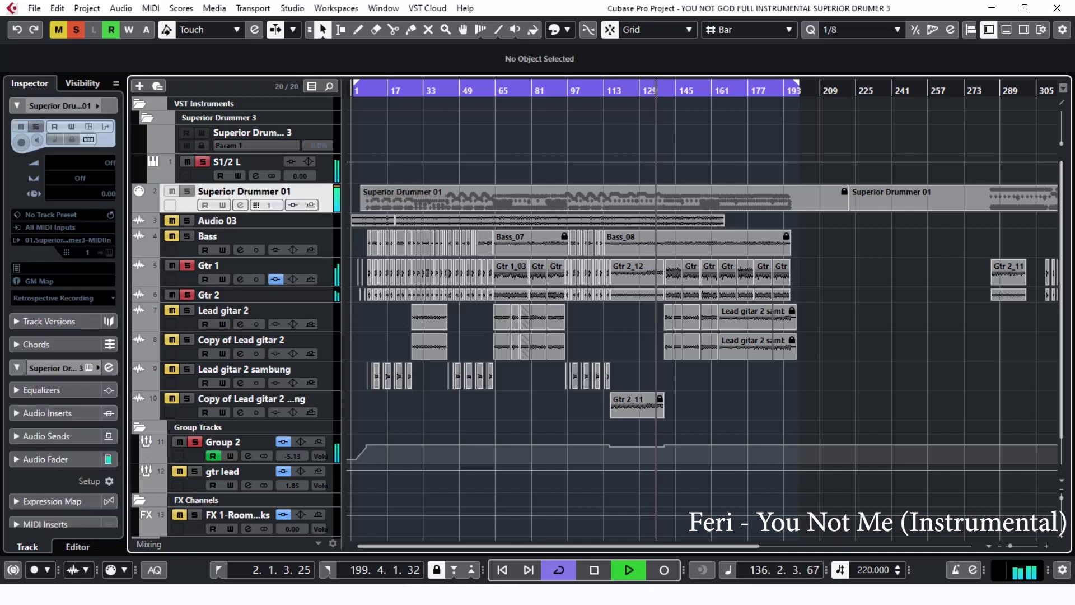
click(188, 237)
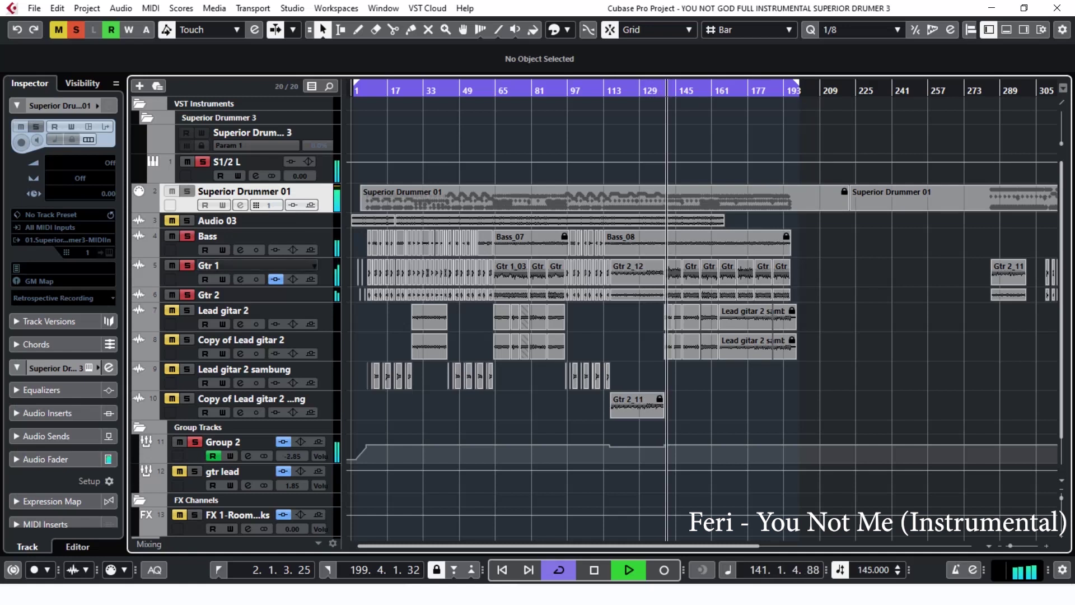
click(187, 310)
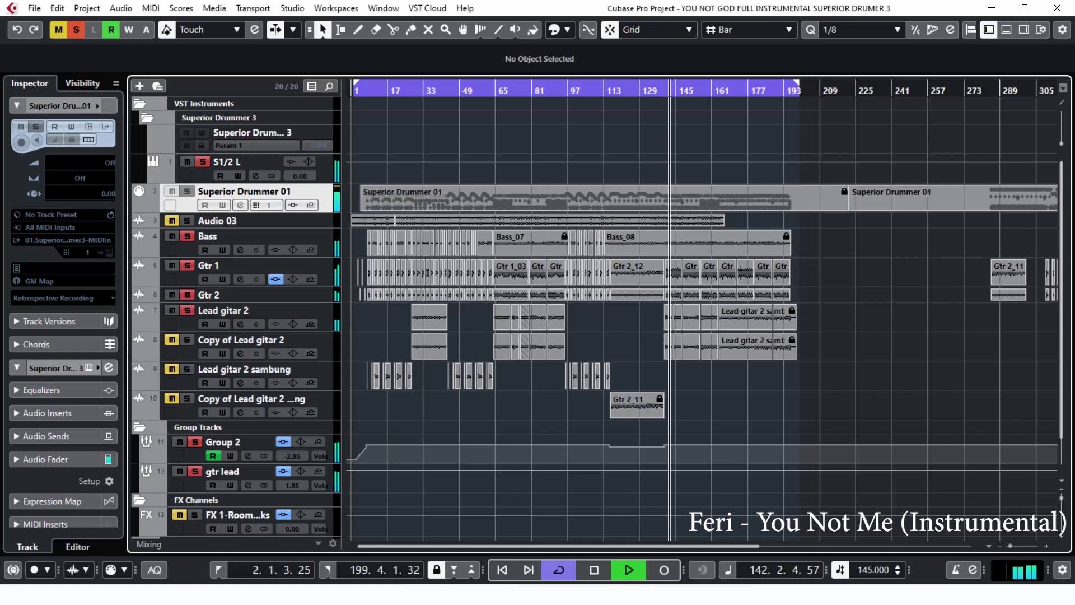
click(194, 515)
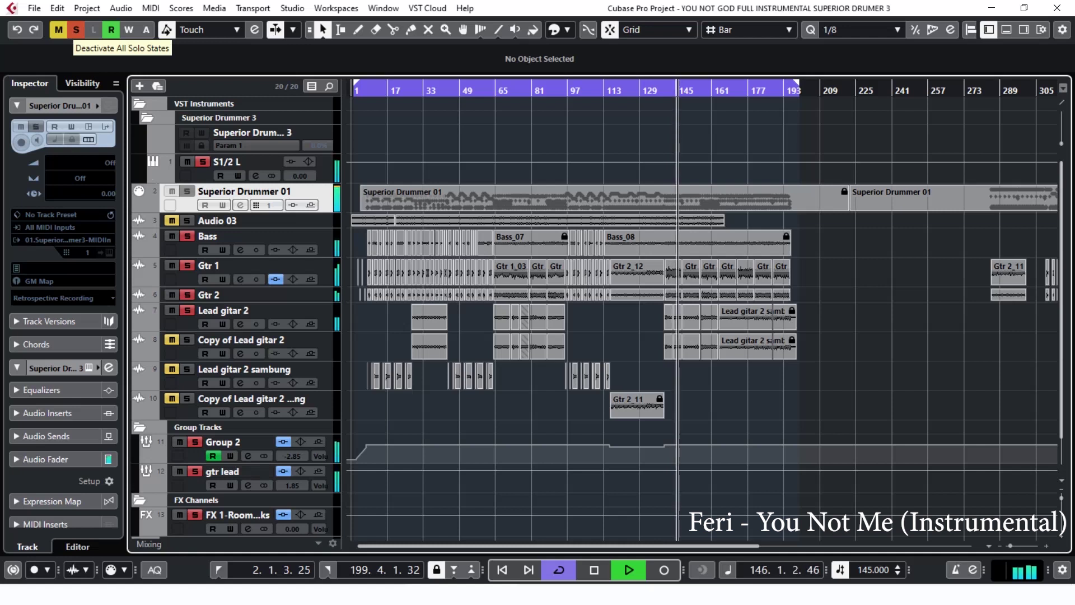
click(76, 29)
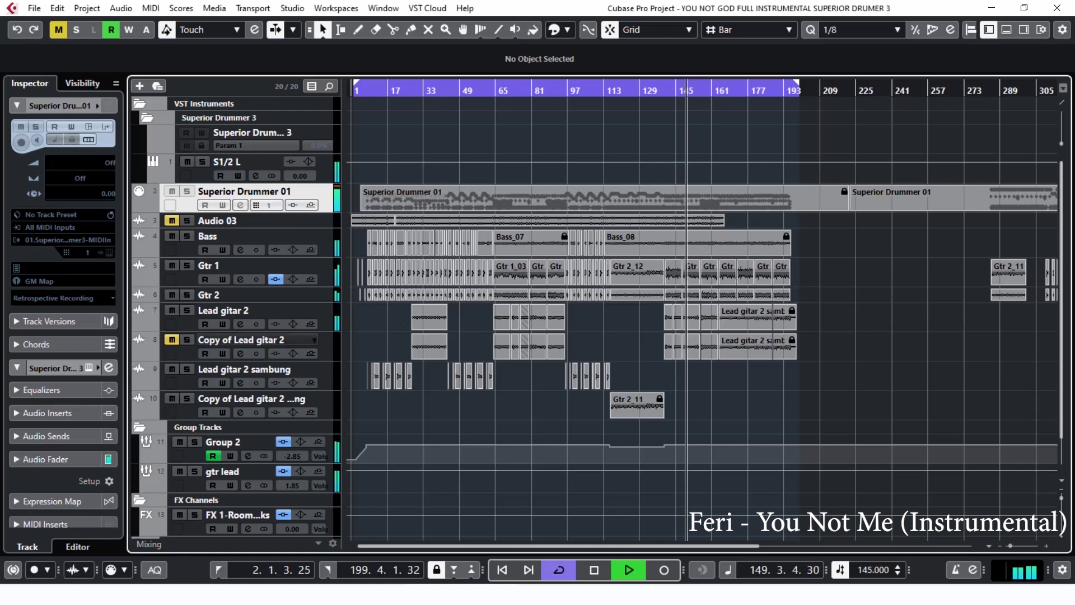
key(space)
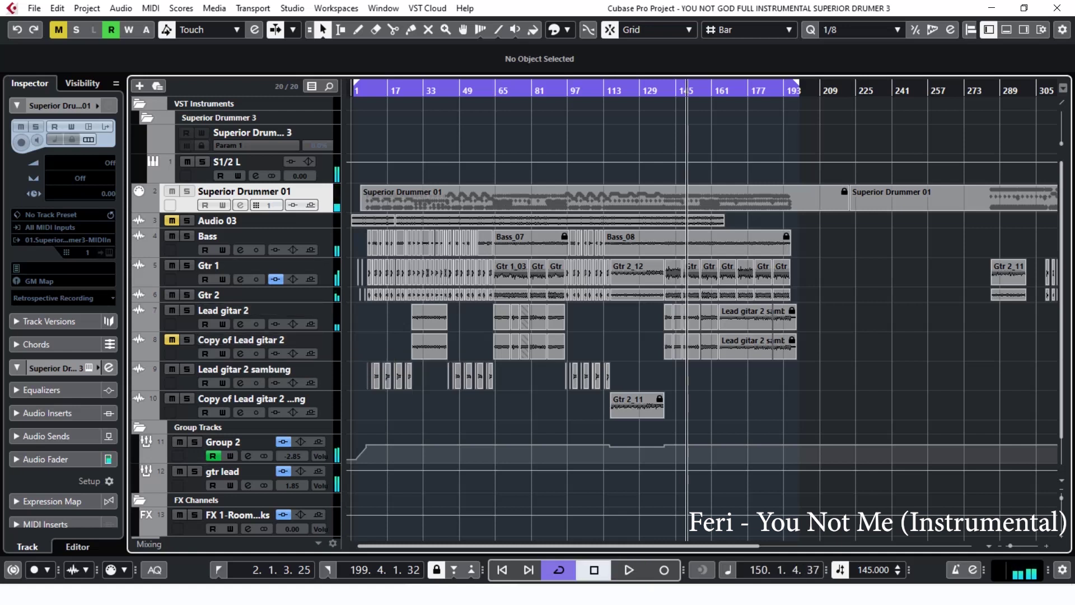
- Freeze the Gtr 1 channel with a tail size of 5 s
click(252, 267)
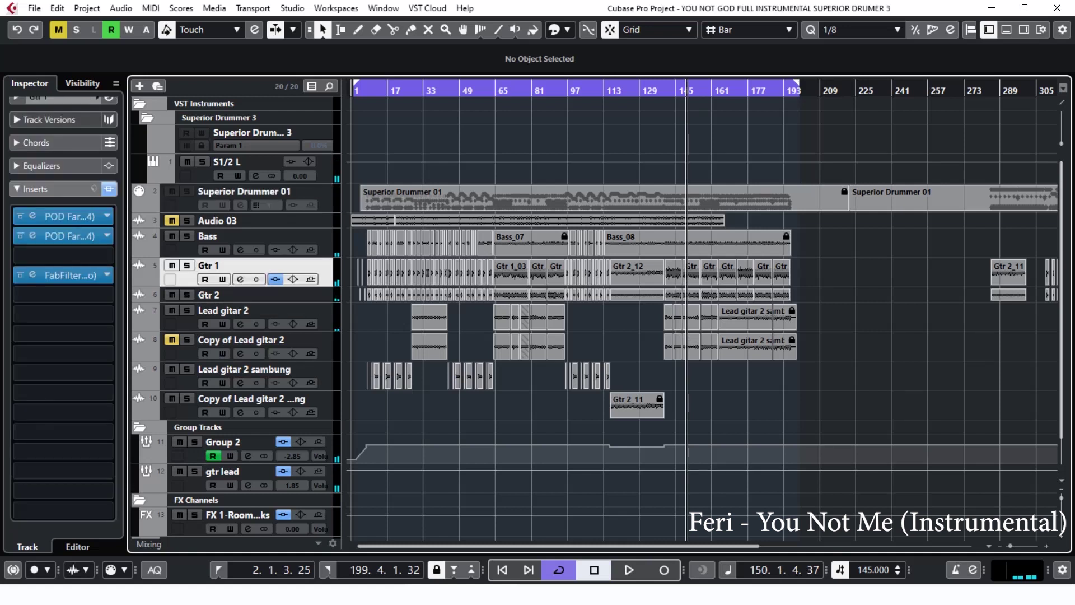
click(18, 100)
click(104, 139)
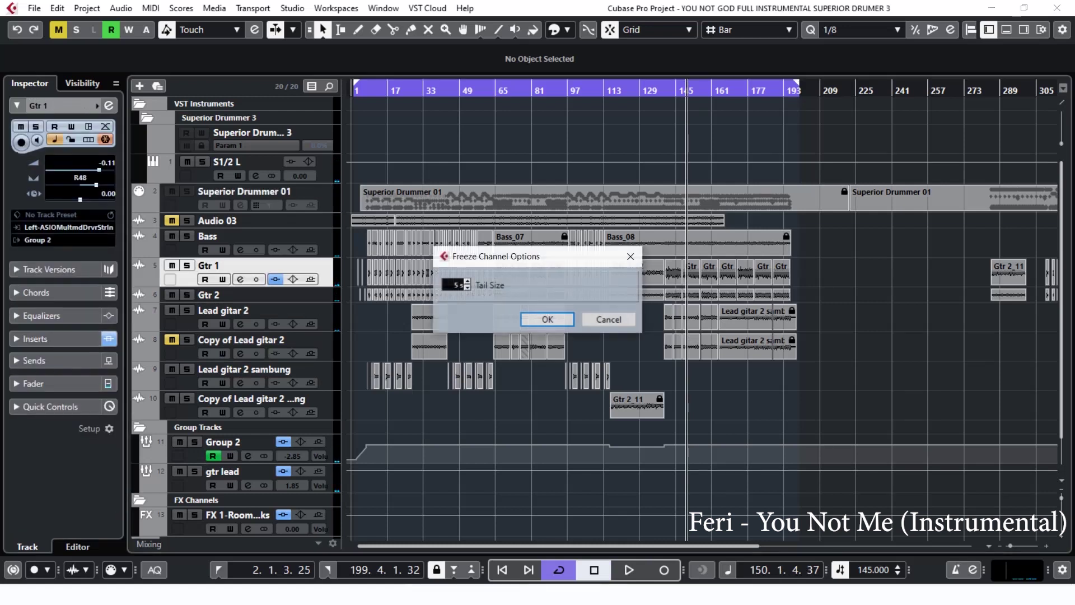
click(547, 318)
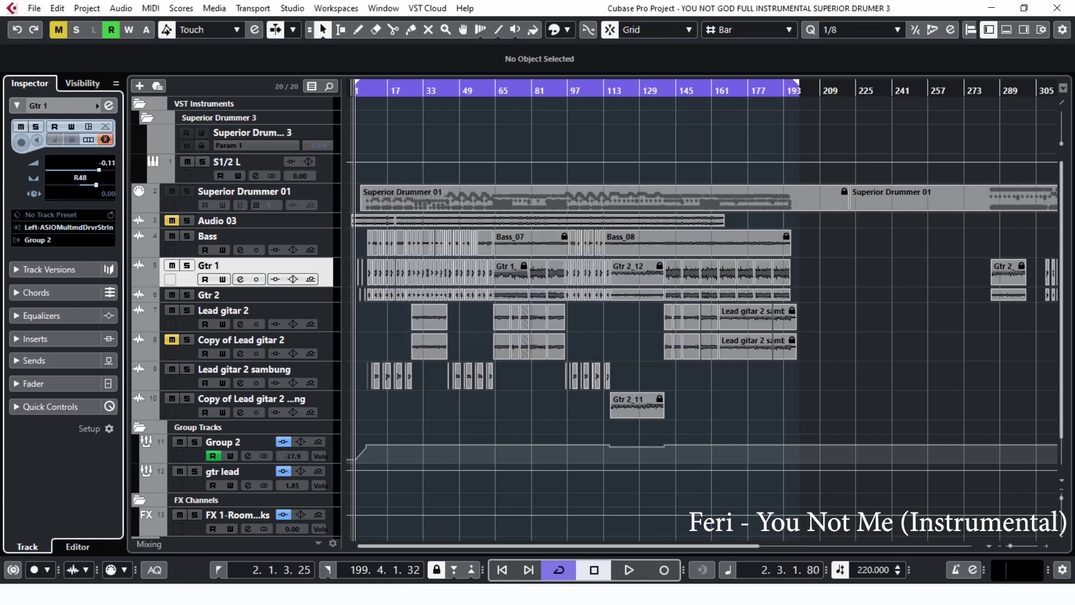
- Check the inserts of Lead gitar 2 and the gtr lead group, and play the group soloed from bar 26
click(407, 92)
scroll(241, 448, down, 1)
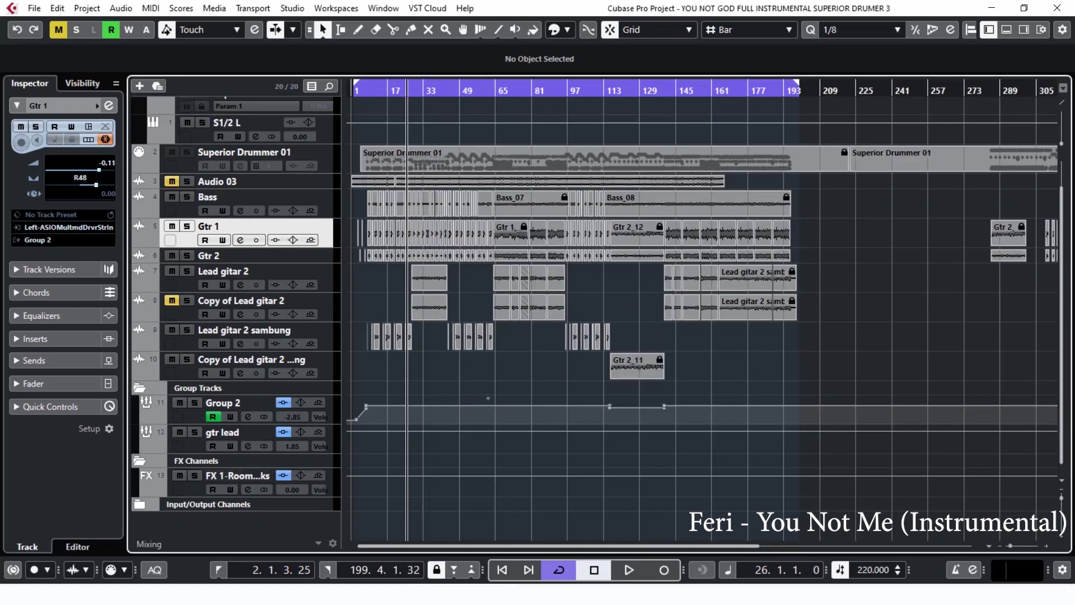
click(247, 271)
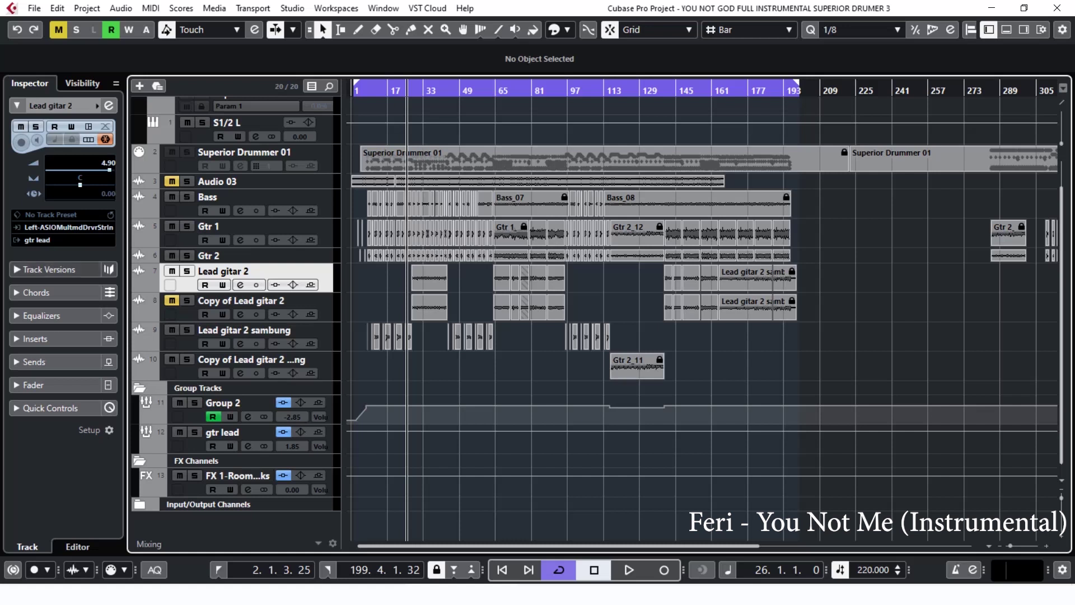
click(56, 339)
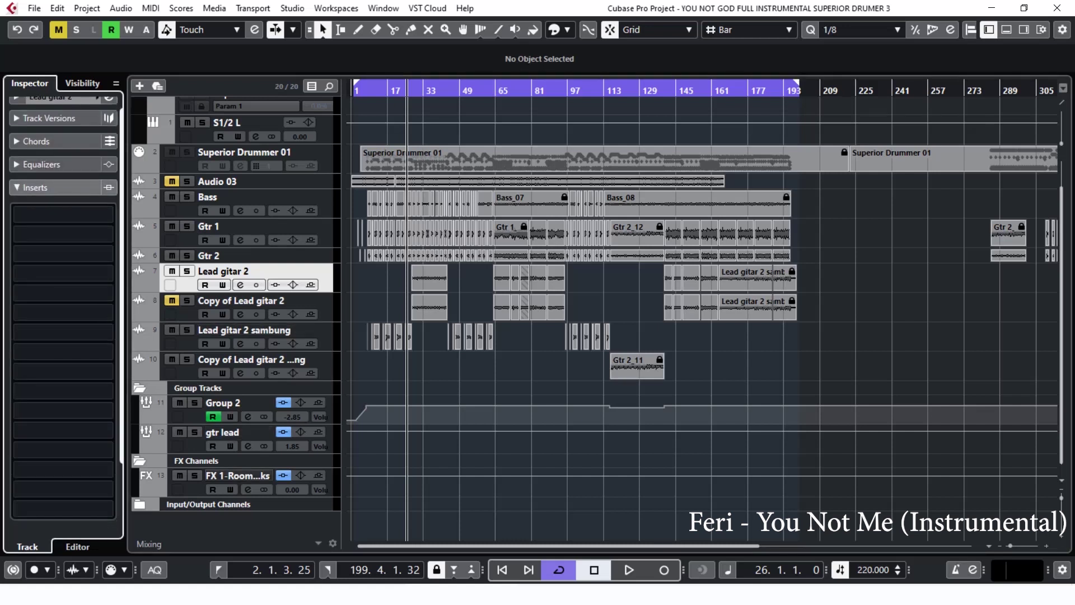
click(233, 432)
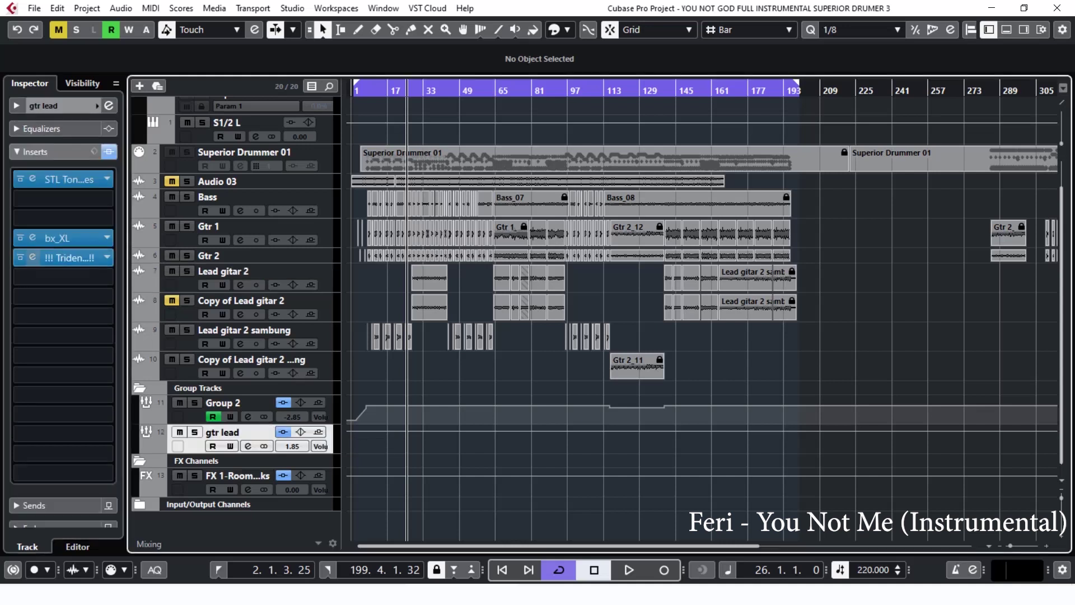
key(space)
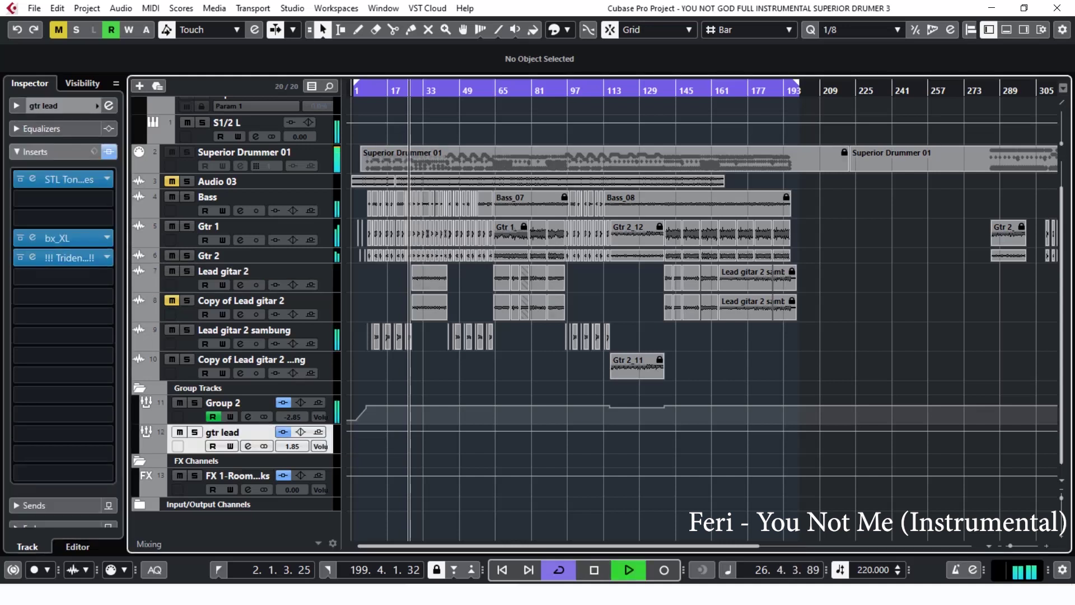
click(194, 432)
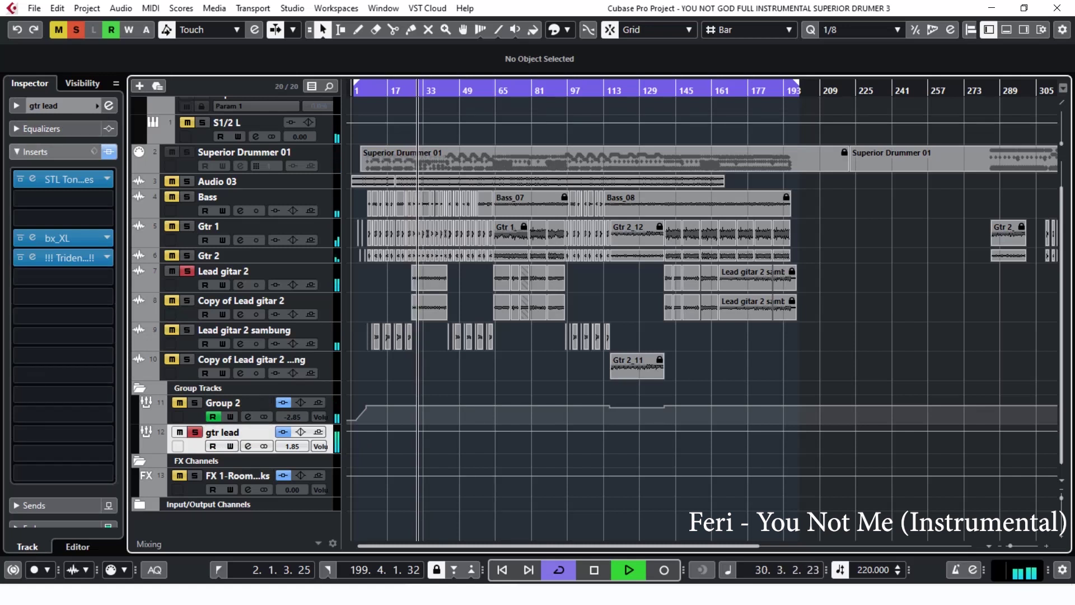
- Compare the soloed gtr lead group with its STL Tonality and bx_XL inserts bypassed and active
click(21, 238)
click(20, 179)
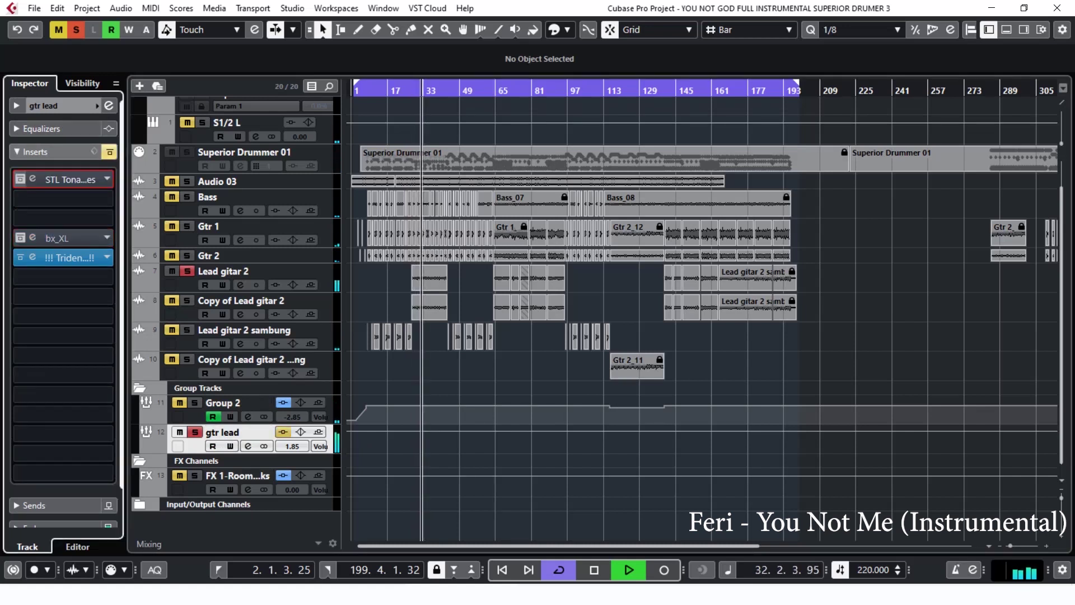
click(21, 179)
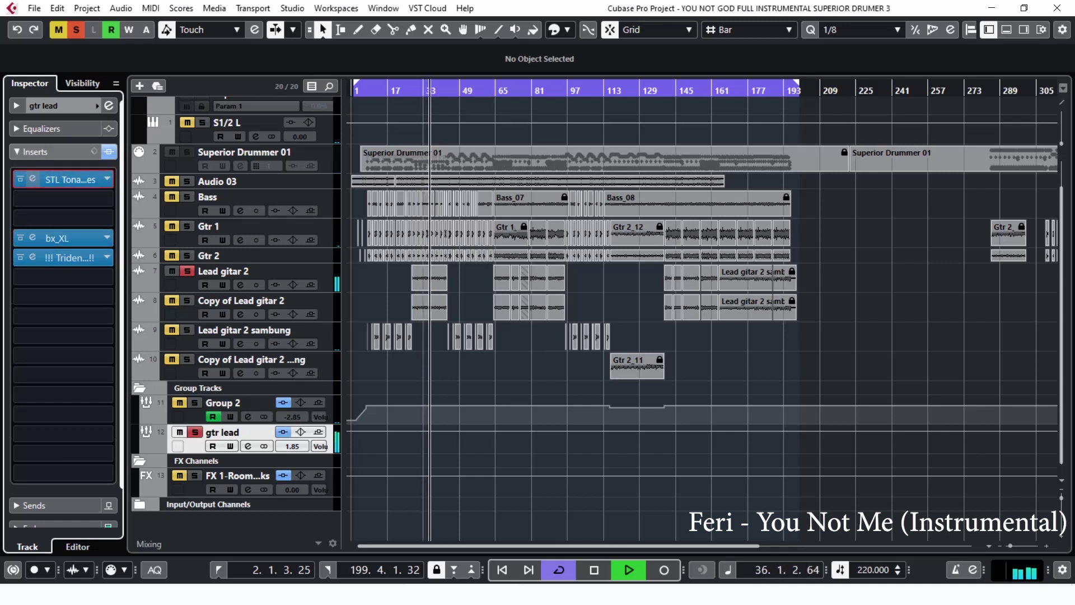
- Open the STL Tonality insert on gtr lead and examine its Andy James amp and its delay, reverb and lo-fi effects
click(70, 179)
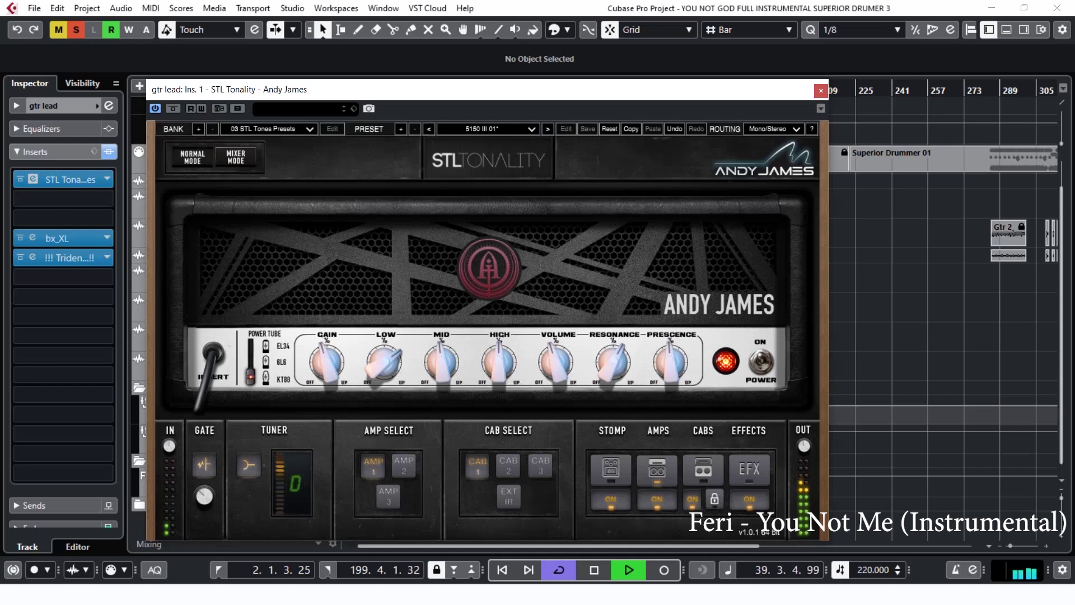
click(750, 469)
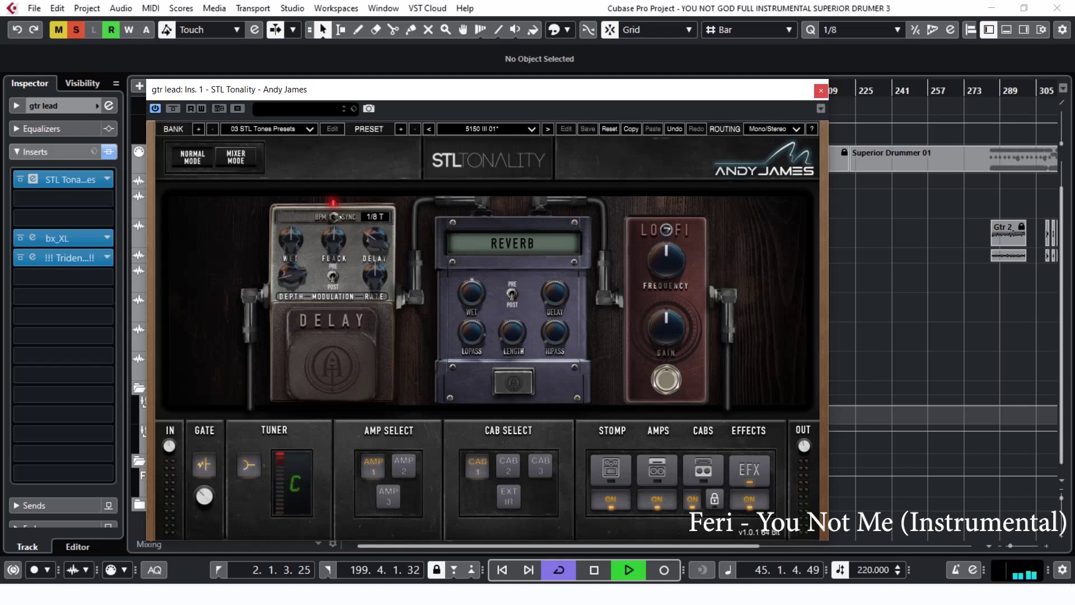
click(821, 91)
- Replay the soloed lead guitar from about bar 29 while reviewing the bx_XL limiter insert on gtr lead
click(415, 92)
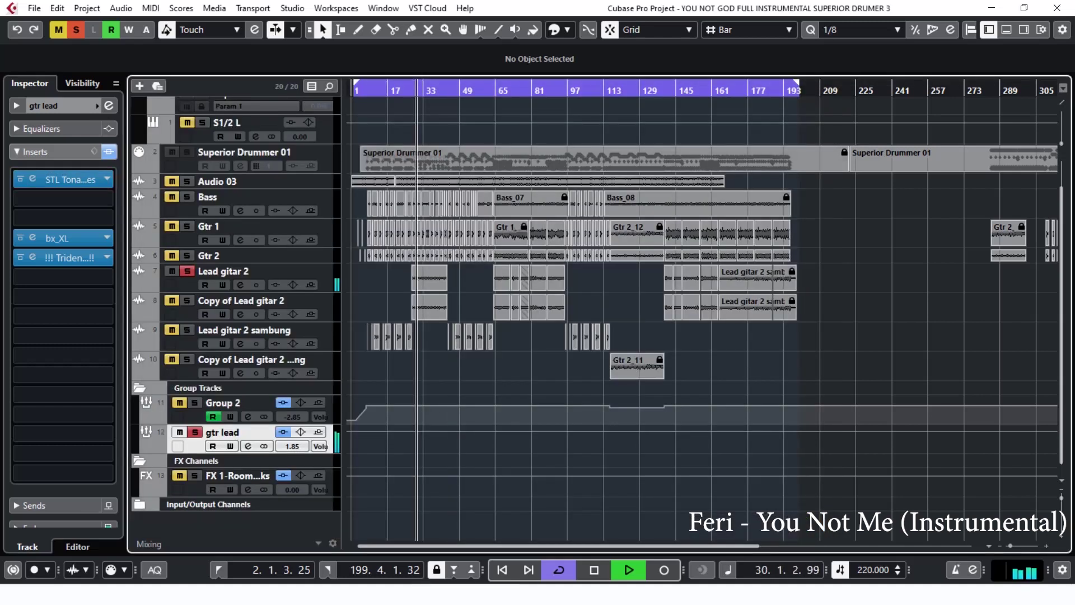
click(32, 238)
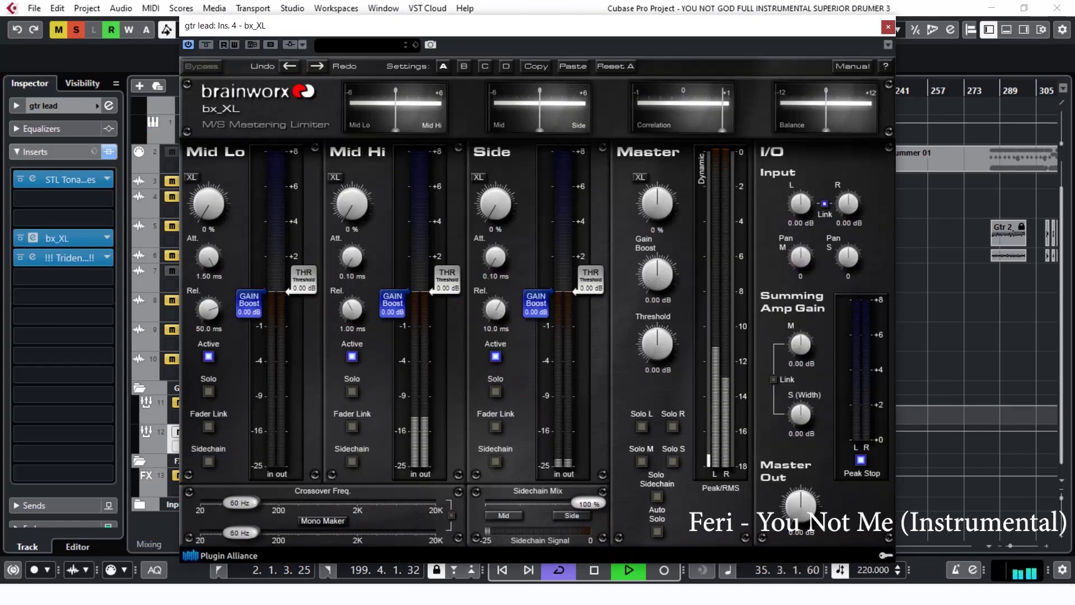
click(889, 27)
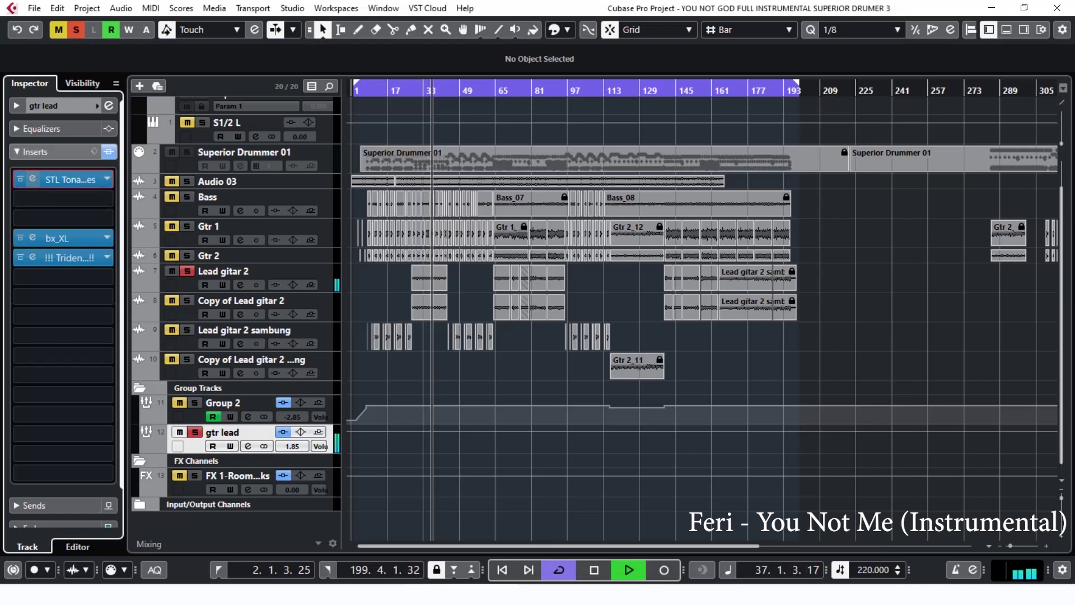
- Reopen the STL Tonality insert on gtr lead during playback and review its amp and its delay, reverb and lo-fi effects
click(33, 179)
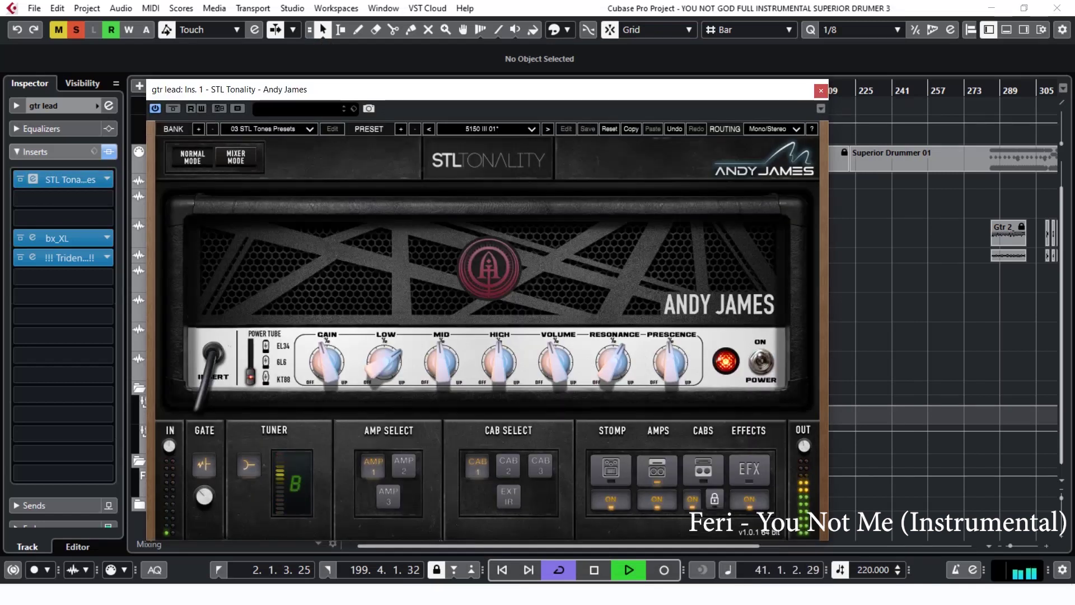
click(750, 469)
click(657, 470)
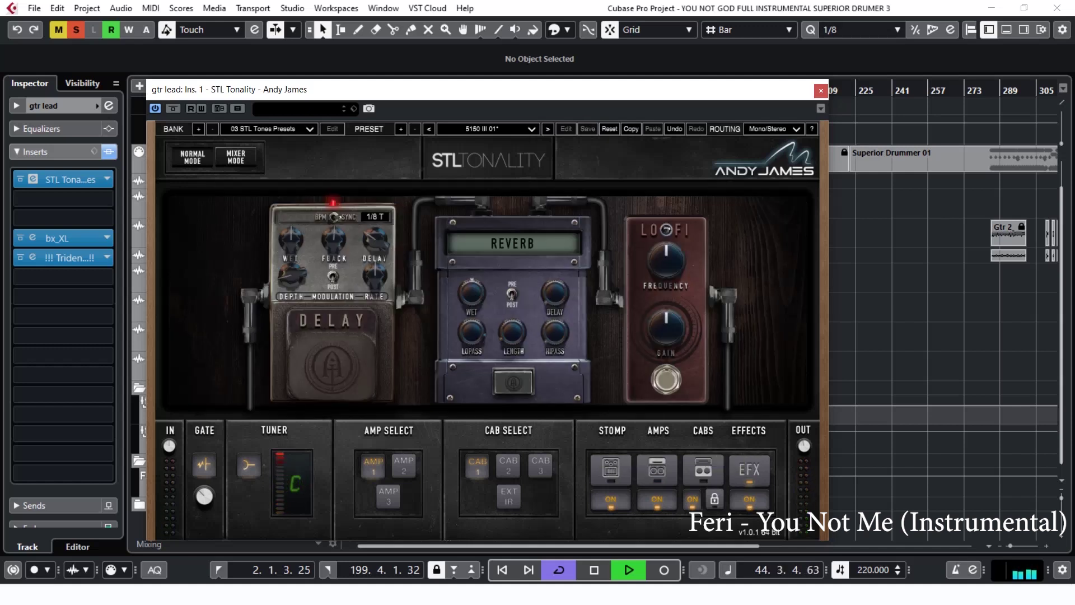
click(822, 91)
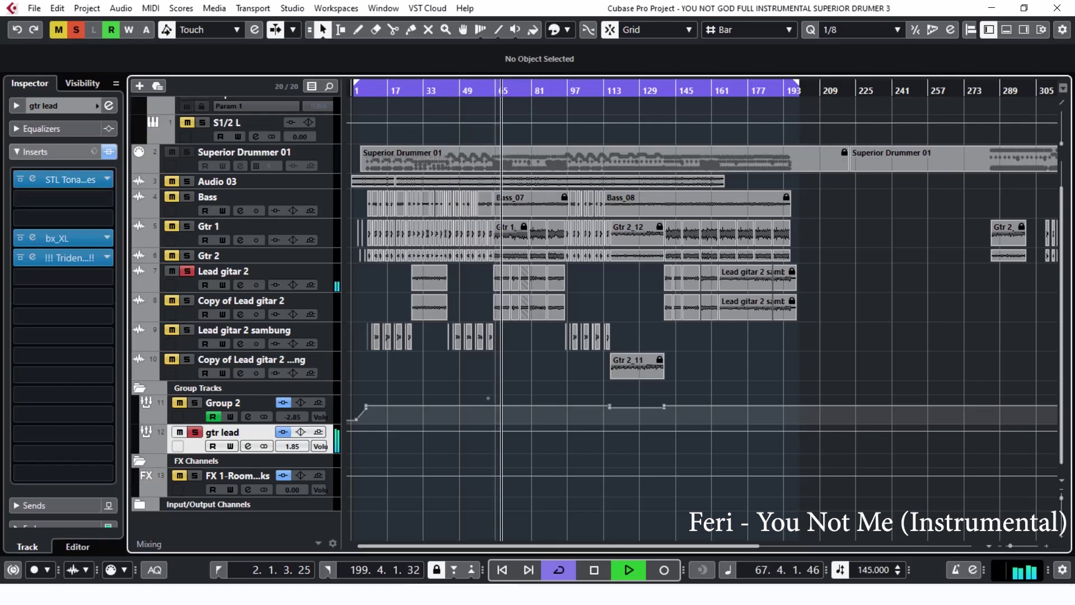
- Compare the soloed lead guitar with bx_XL bypassed and active, and review the STL Tonality effects pedals again
click(20, 238)
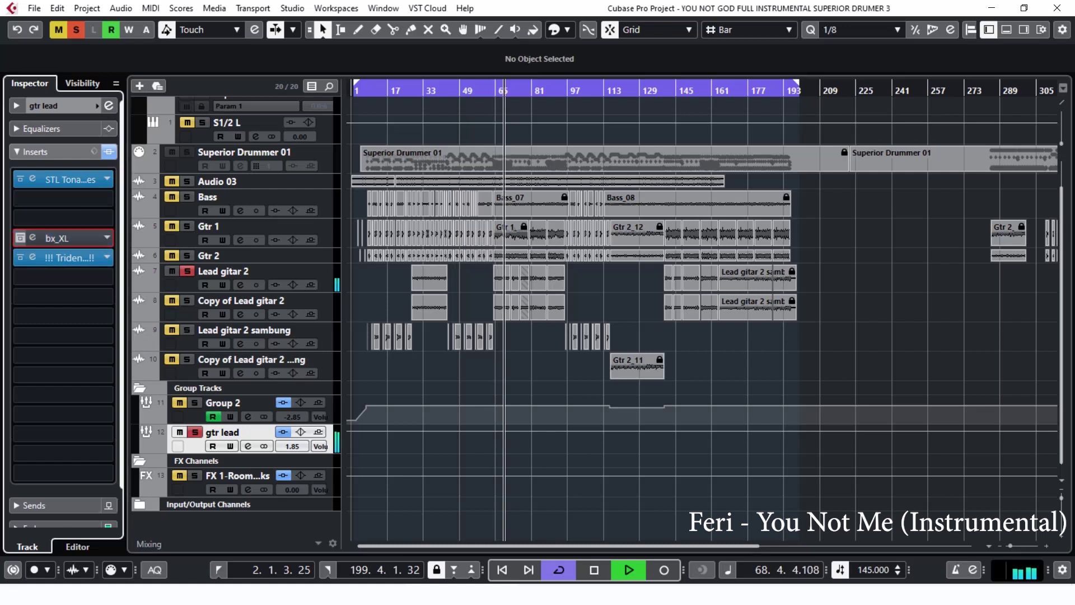
click(20, 238)
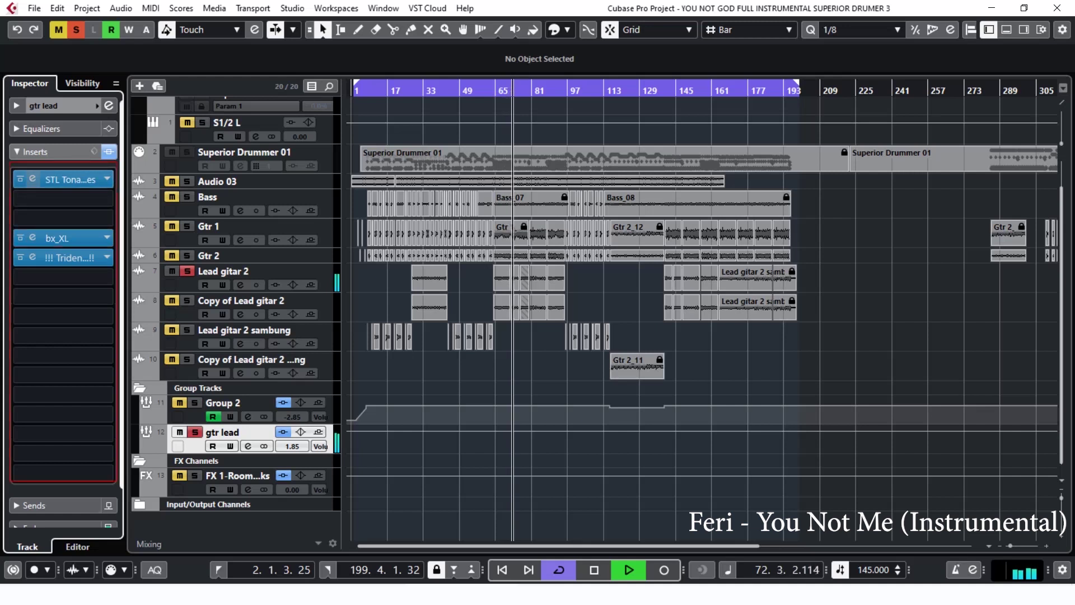
click(33, 179)
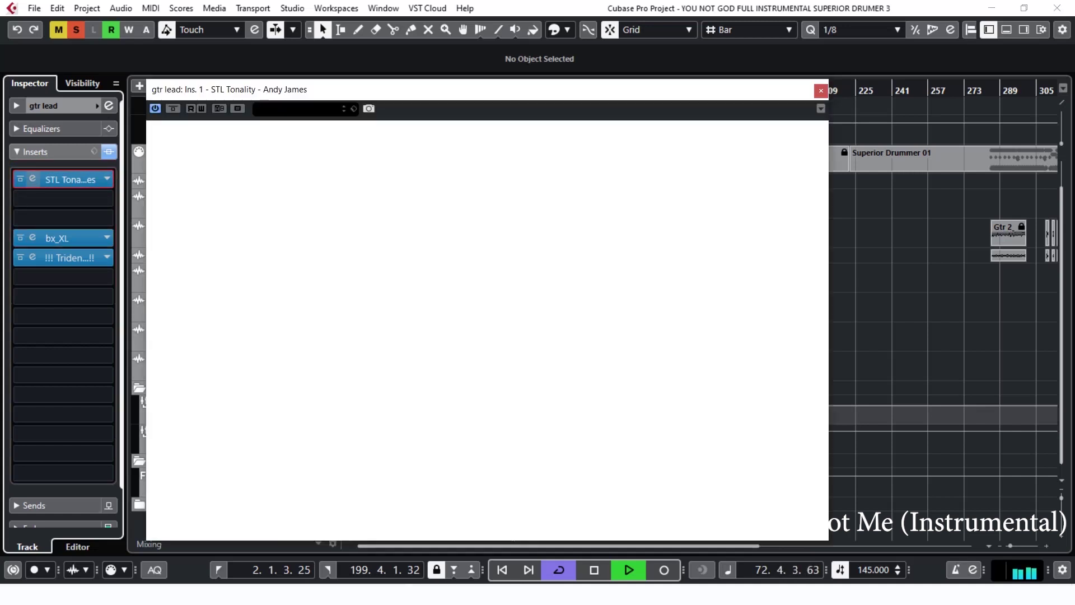
click(750, 470)
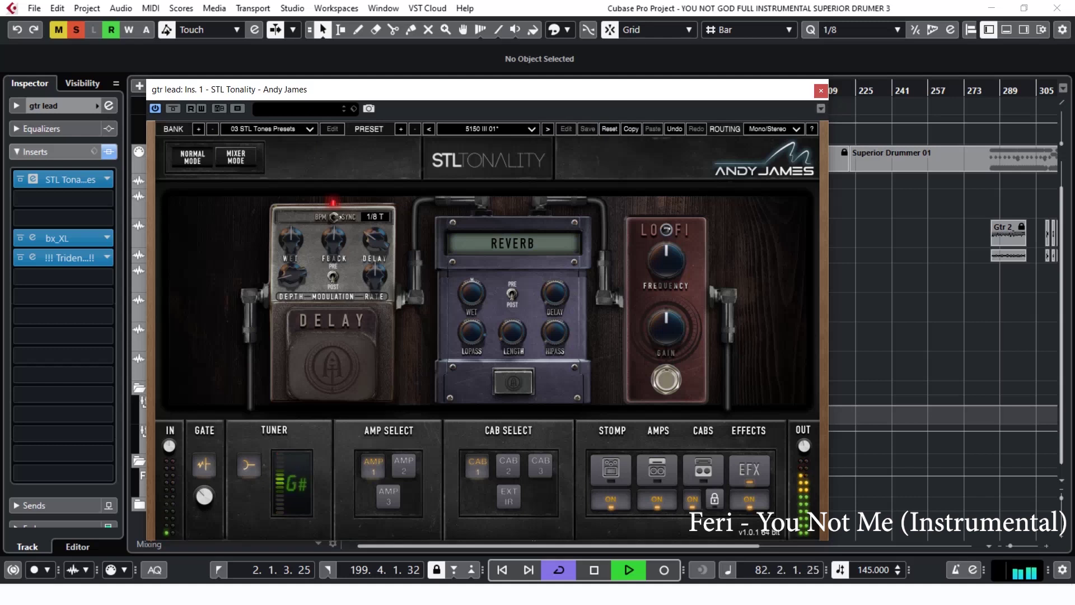
click(821, 90)
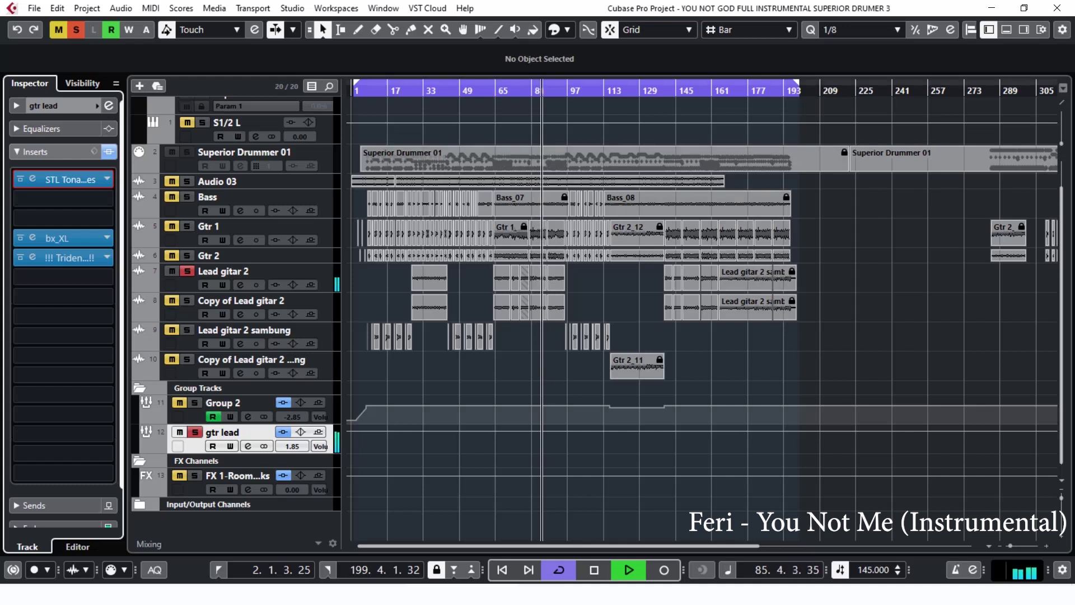
- Play from about bar 140 and compare the soloed gtr lead group with the full mix, ending with all solos off
click(665, 91)
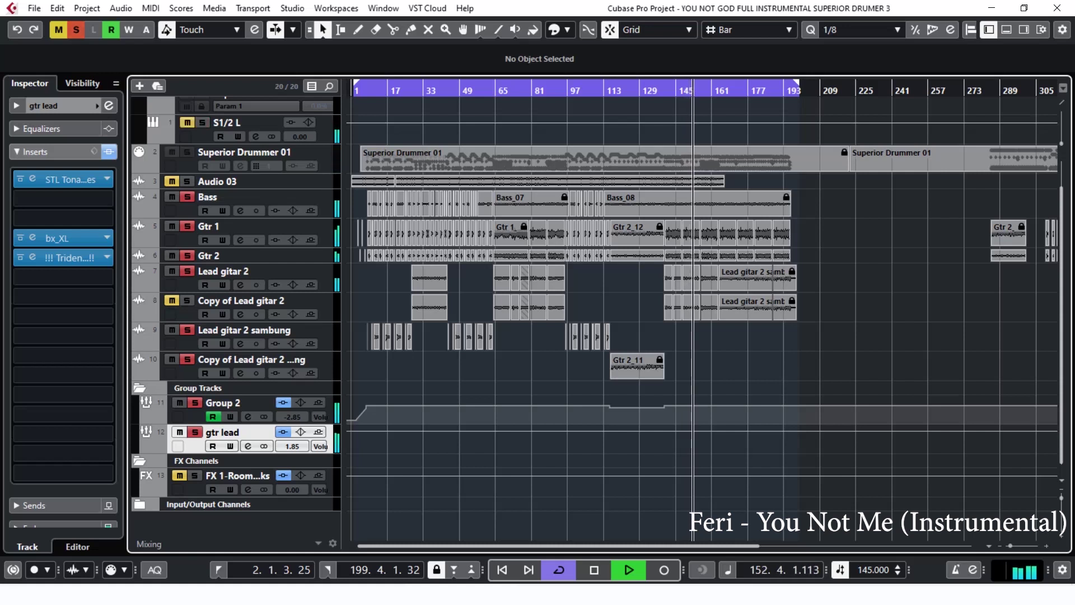
click(76, 30)
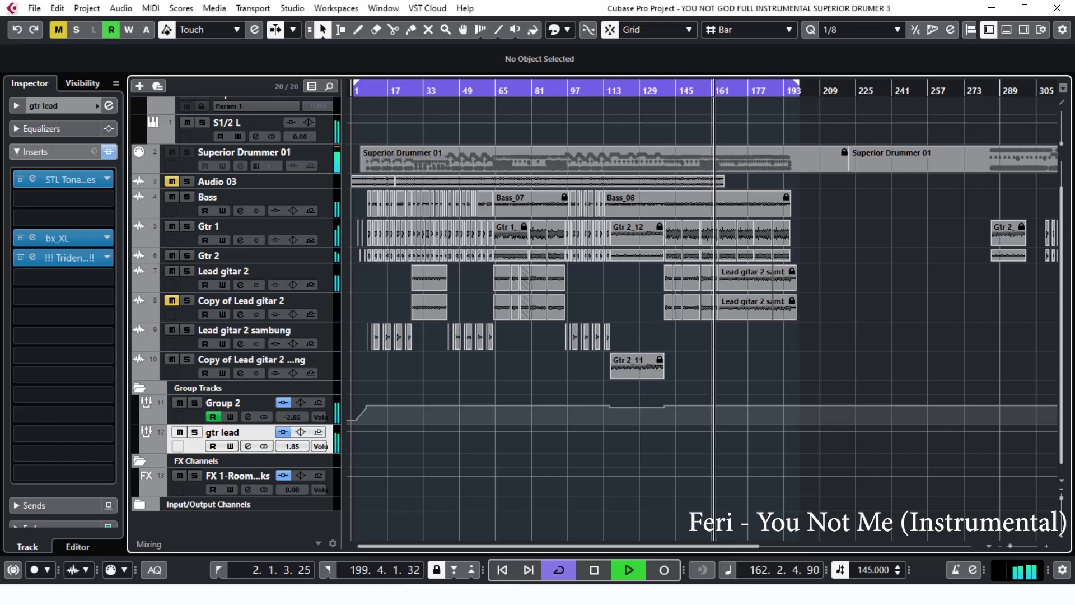
key(s)
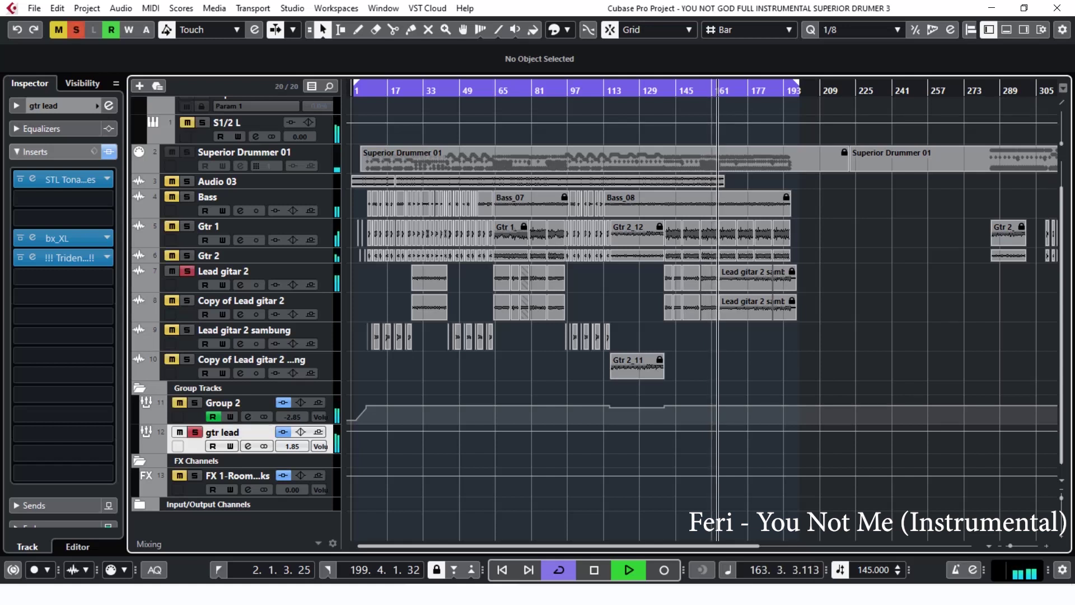
key(s)
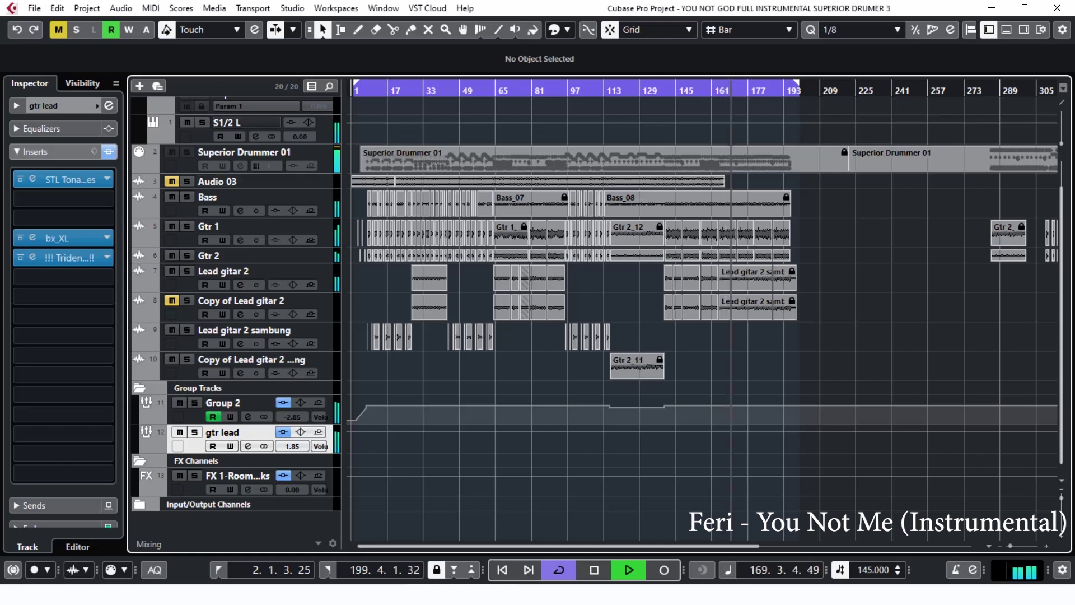
- Solo the drum output S1/2 L, add Bass, toggle the Gtr 1 solo on and off, and clear all solos
click(202, 123)
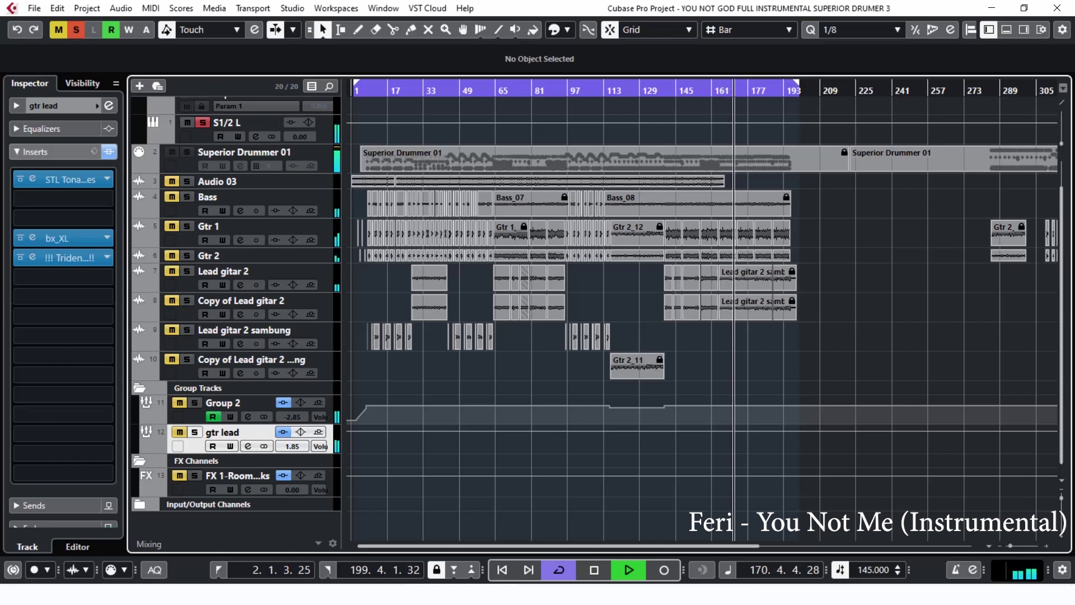
click(187, 196)
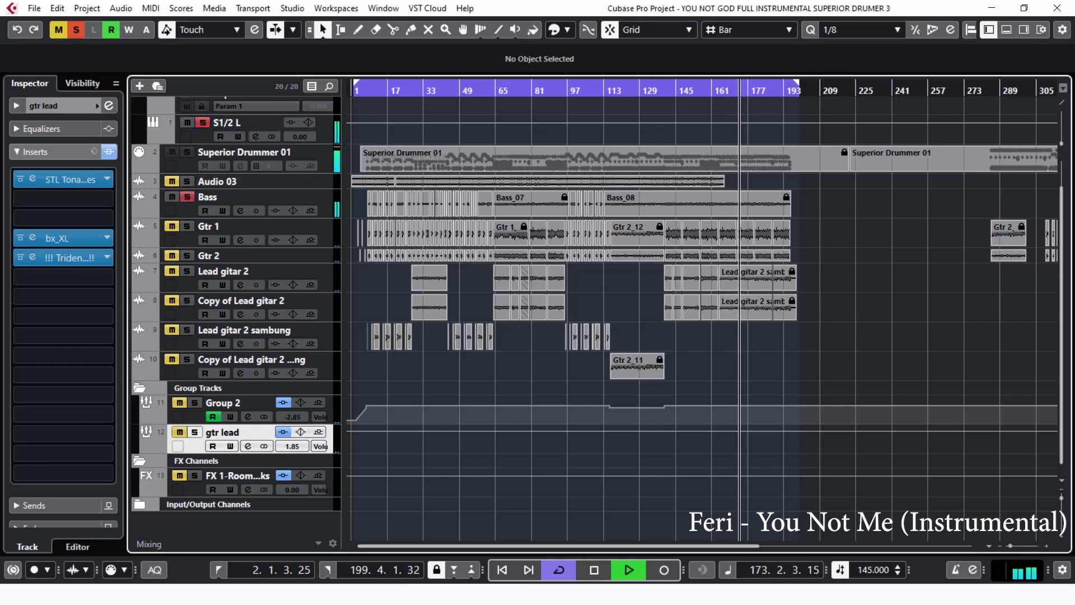
click(187, 226)
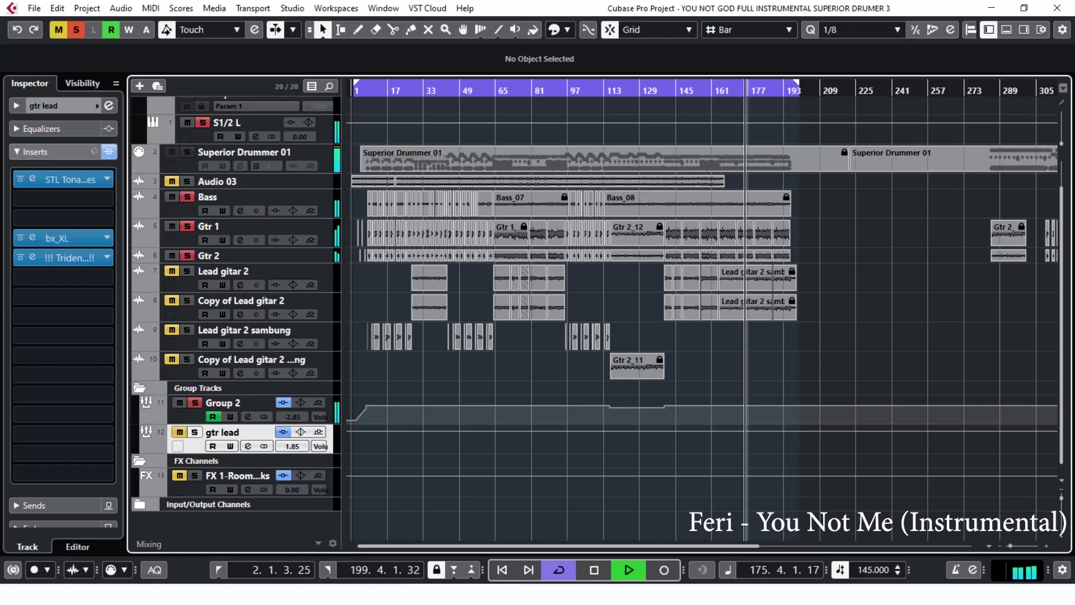
click(187, 226)
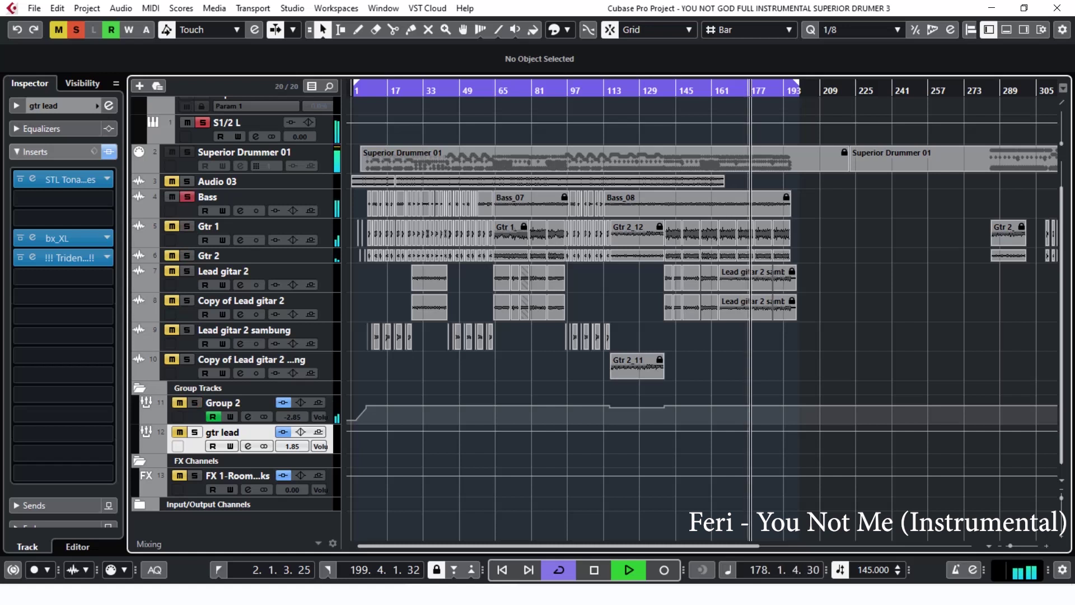
click(76, 29)
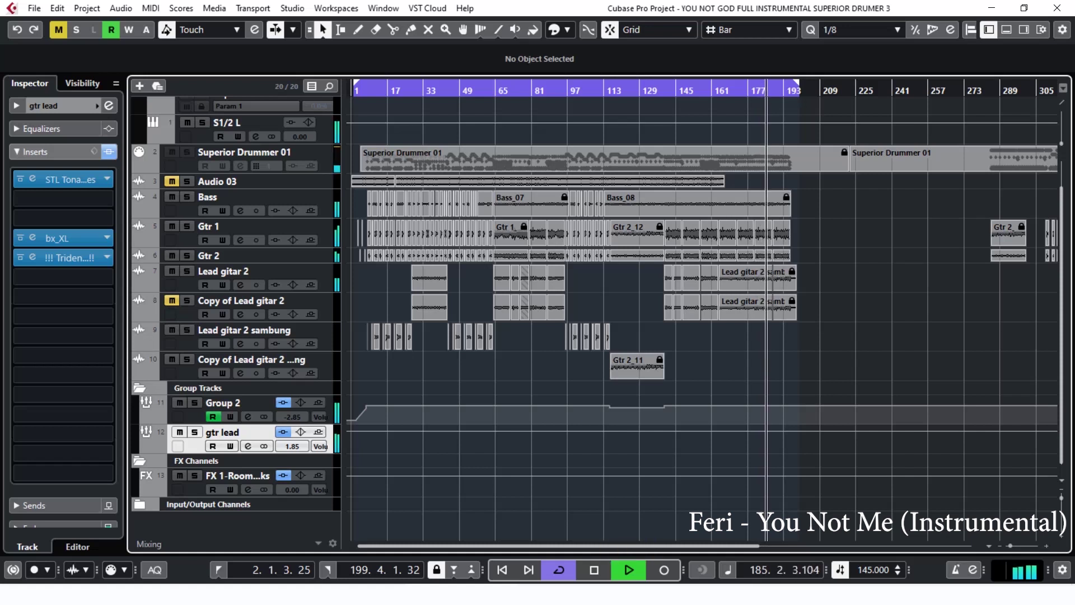
- Play the full unsoloed mix from the project start to its end at about bar 199 and stop playback
click(235, 482)
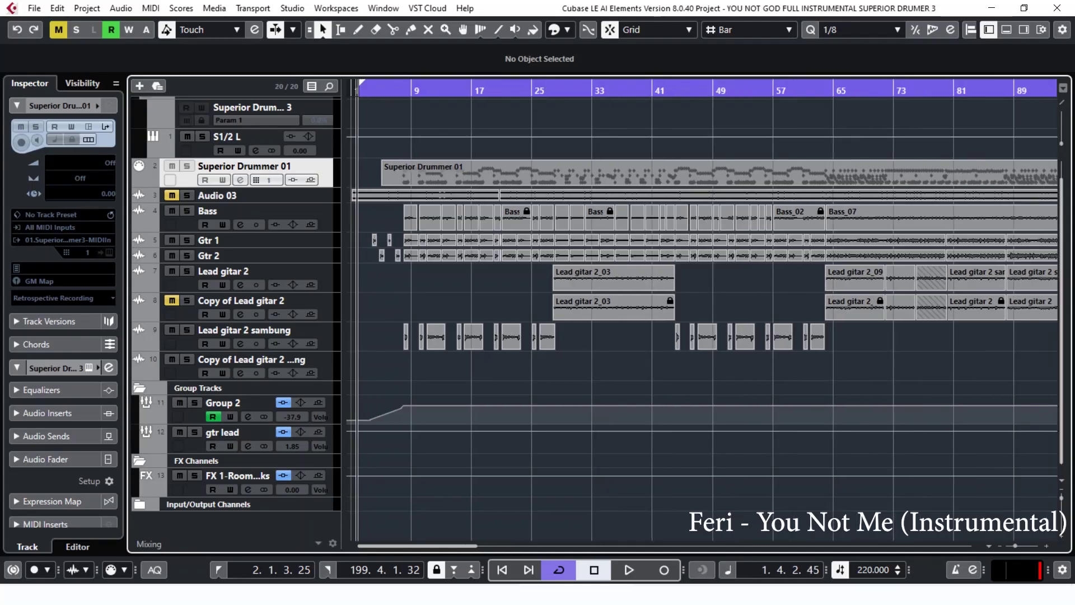
key(KP_Decimal)
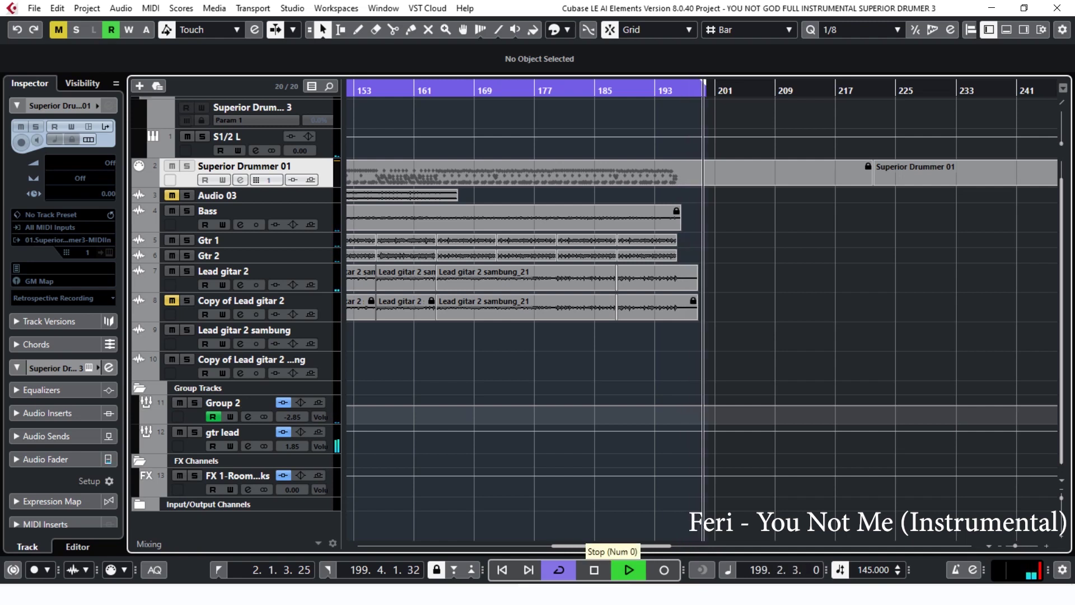
click(594, 569)
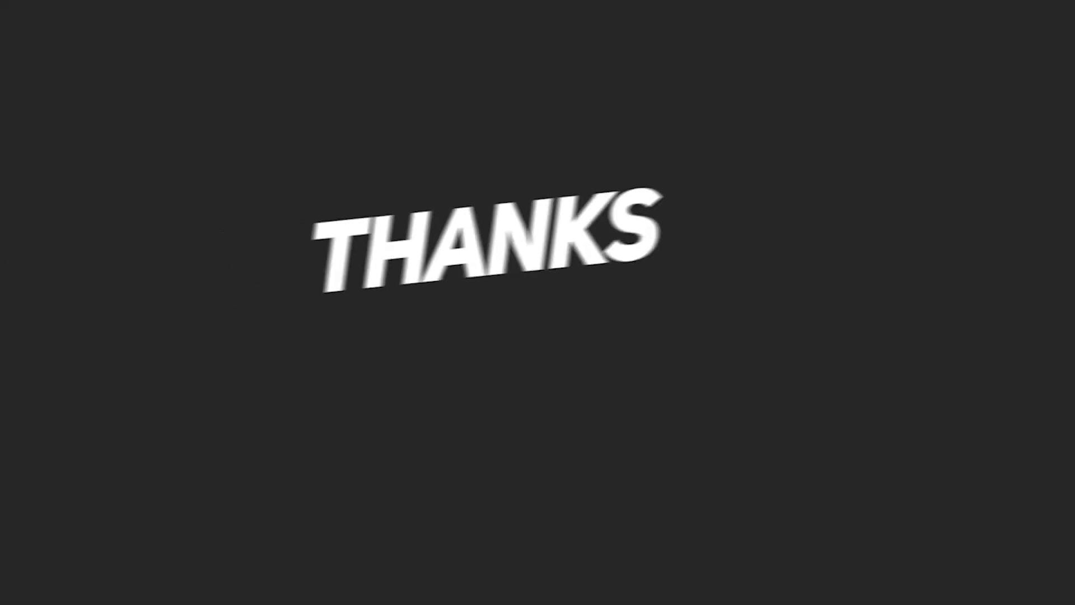